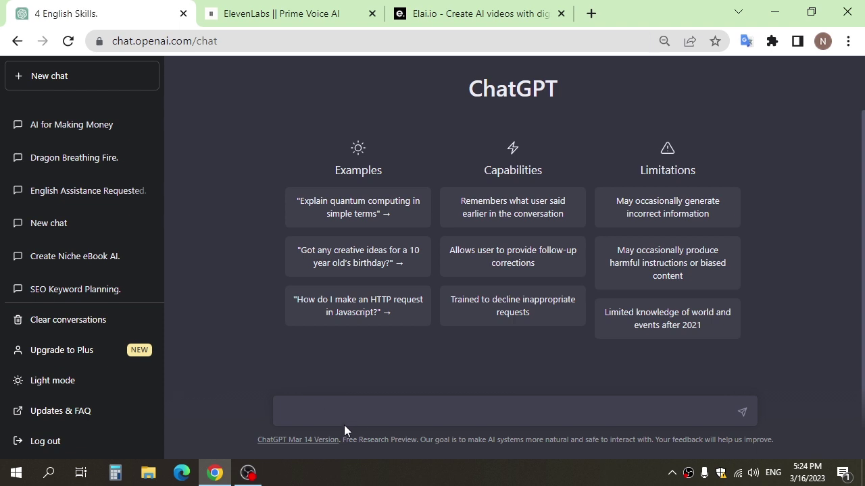
- Ask ChatGPT for a short video script about "4 skills in english", and follow up with "another one"
{"action": "type", "text": "give me a short  a script for video talking about \"4 skills in english\""}
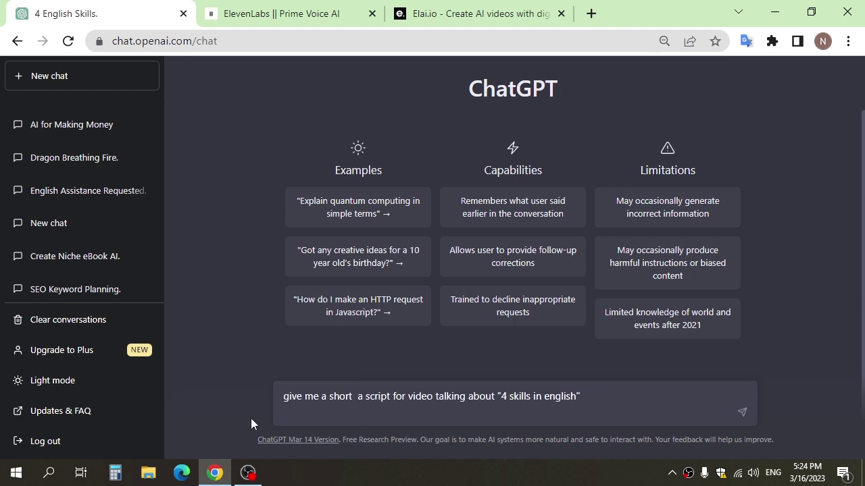
{"action": "key", "text": "BackSpace"}
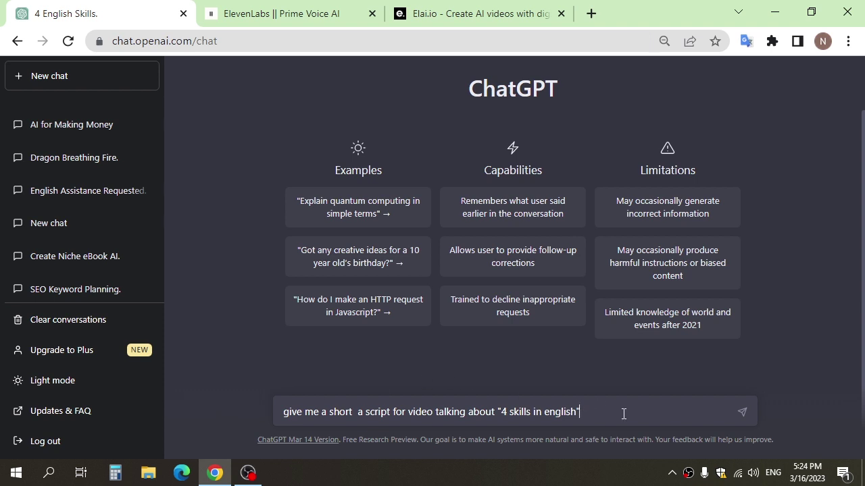
{"action": "key", "text": "Return"}
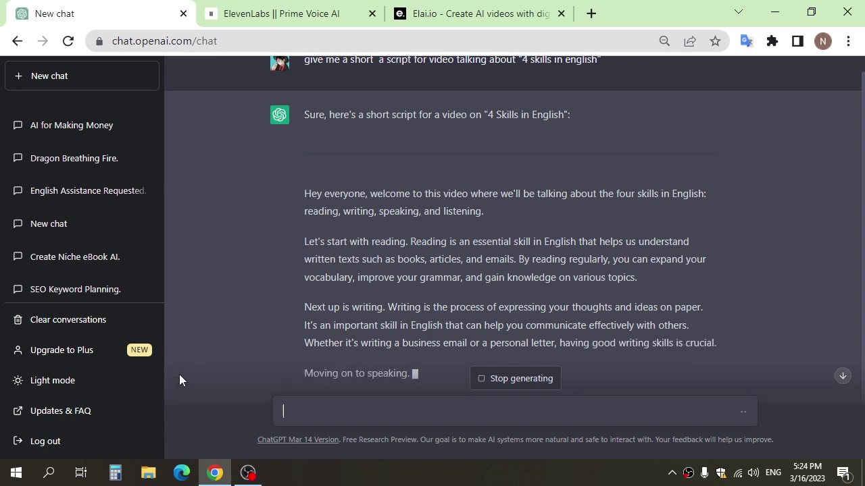
{"action": "scroll", "coordinate": [217, 299], "scroll_direction": "down", "scroll_amount": 2}
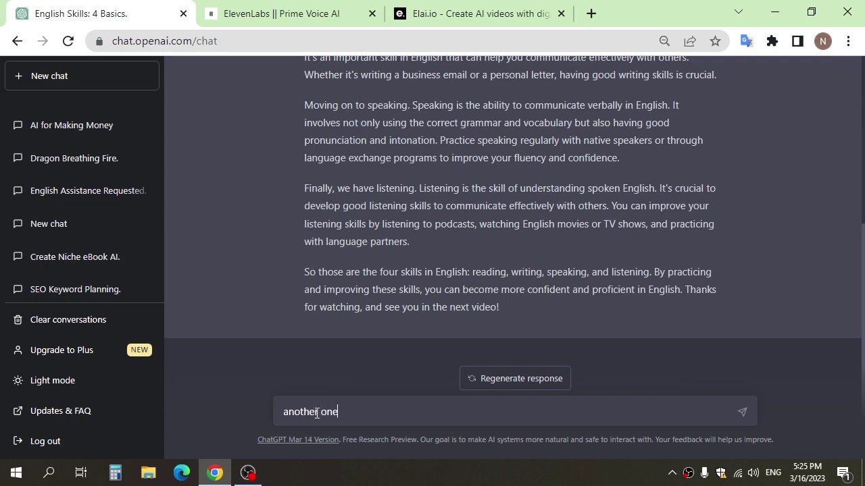
{"action": "key", "text": "Return"}
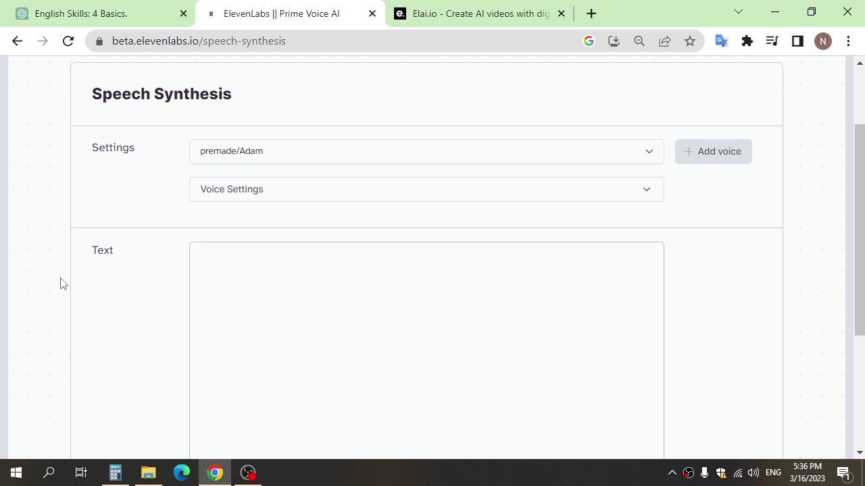
- Clear the existing text from the Speech Synthesis text field in ElevenLabs
{"action": "scroll", "coordinate": [94, 135], "scroll_direction": "up", "scroll_amount": 2}
{"action": "left_click", "coordinate": [68, 42]}
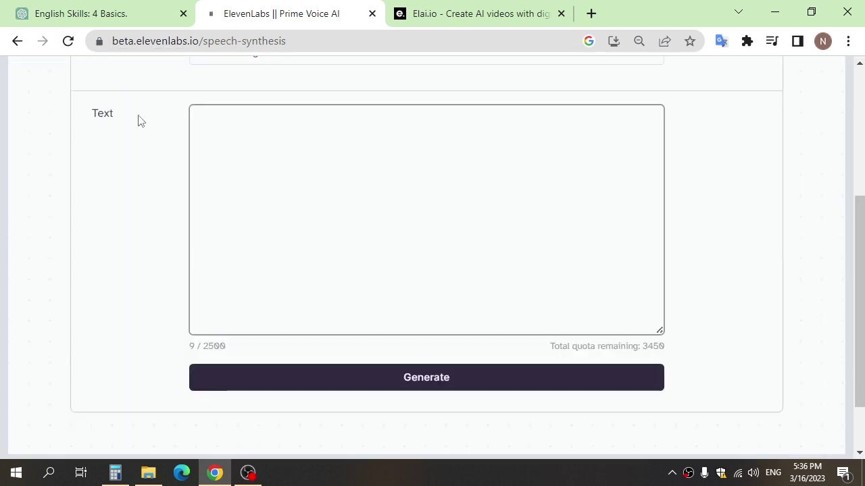
{"action": "scroll", "coordinate": [37, 159], "scroll_direction": "up", "scroll_amount": 3}
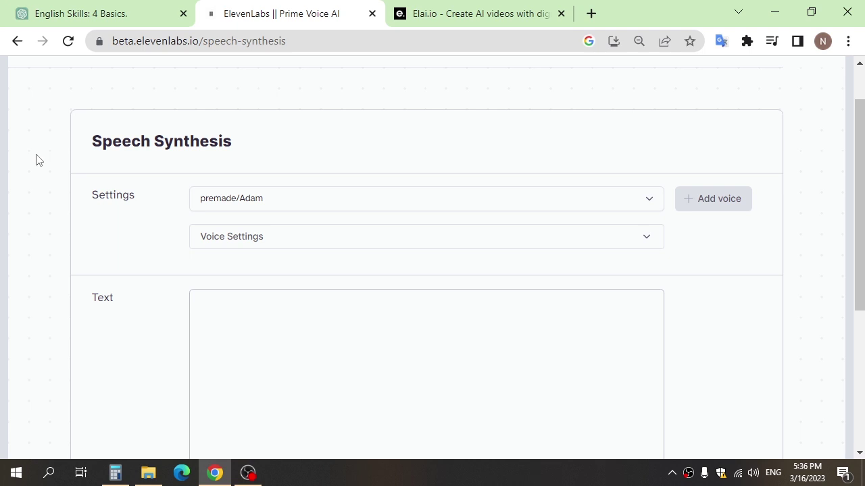
{"action": "scroll", "coordinate": [37, 159], "scroll_direction": "down", "scroll_amount": 3}
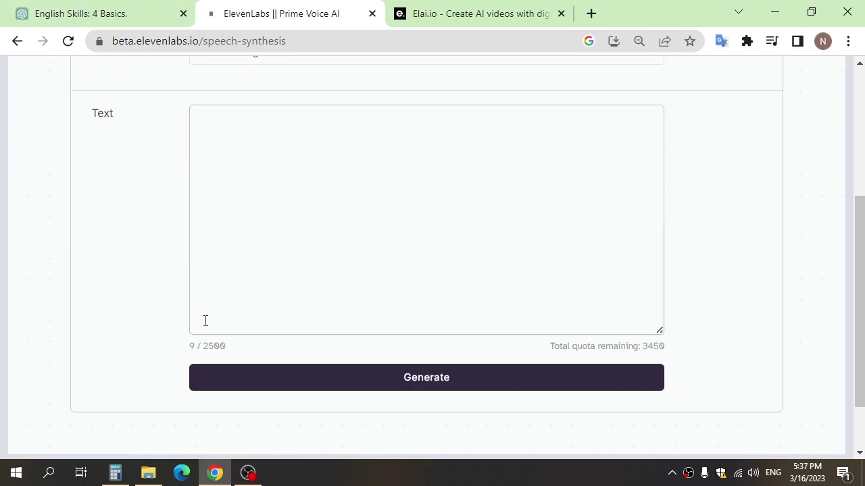
{"action": "left_click_drag", "start_coordinate": [205, 321], "coordinate": [201, 124]}
{"action": "key", "text": "BackSpace"}
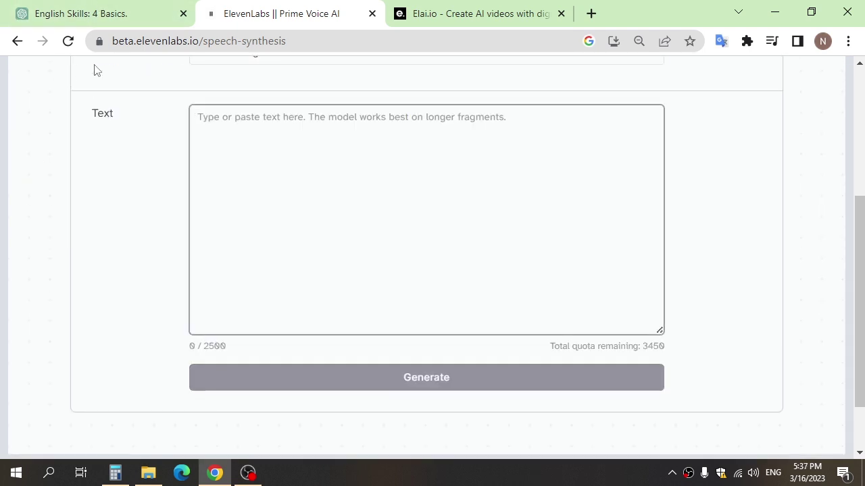
- Copy the first script's opening paragraph, "Hey everyone, welcome to this video", from ChatGPT into the ElevenLabs text field
{"action": "left_click", "coordinate": [129, 13]}
{"action": "triple_click", "coordinate": [361, 210]}
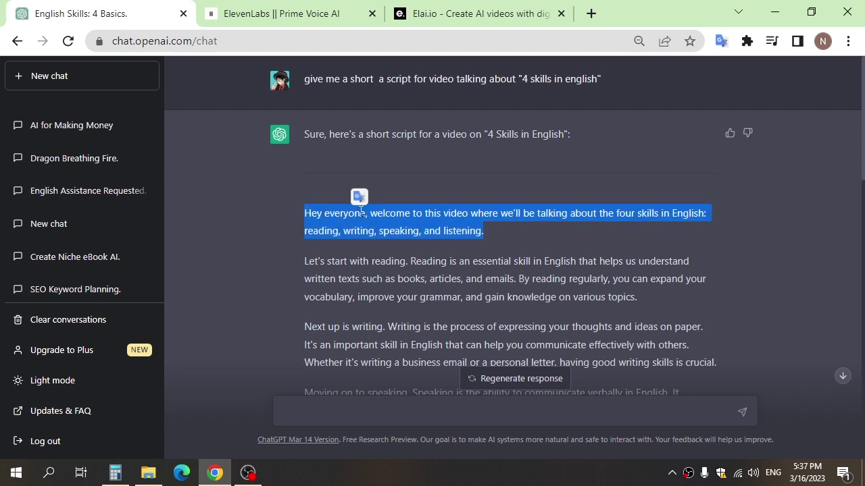
{"action": "key", "text": "ctrl+c"}
{"action": "left_click", "coordinate": [280, 13]}
{"action": "key", "text": "ctrl+v"}
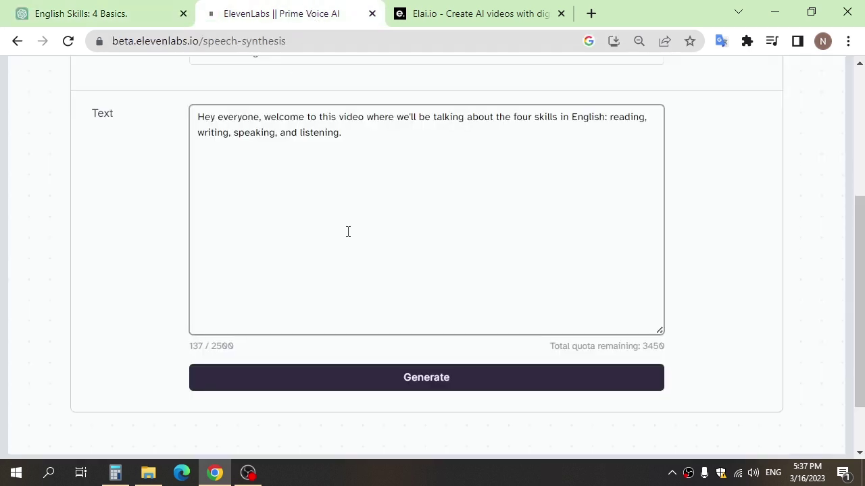
- Preview the premade/Adam and premade/Bella voices and choose premade/Bella for the speech
{"action": "scroll", "coordinate": [164, 293], "scroll_direction": "up", "scroll_amount": 3}
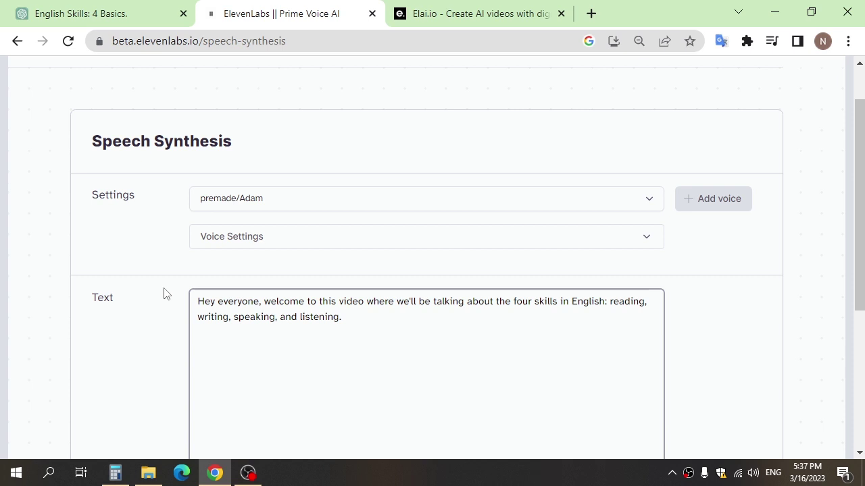
{"action": "left_click", "coordinate": [250, 210]}
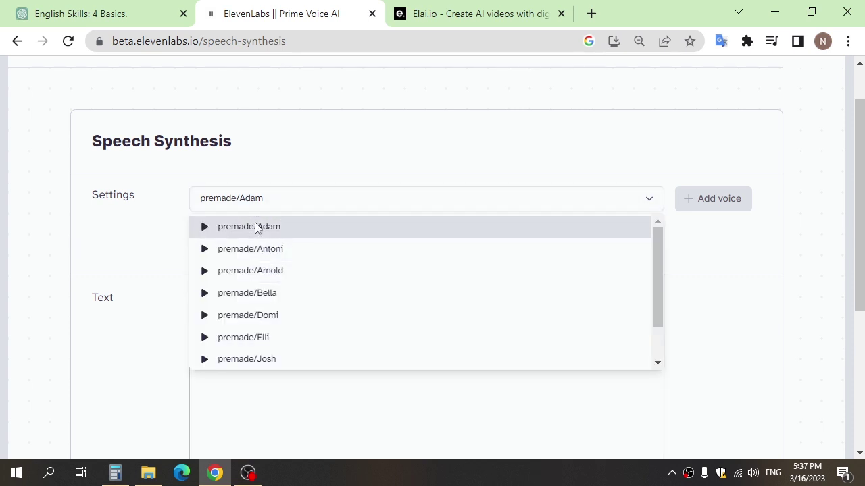
{"action": "left_click", "coordinate": [205, 227]}
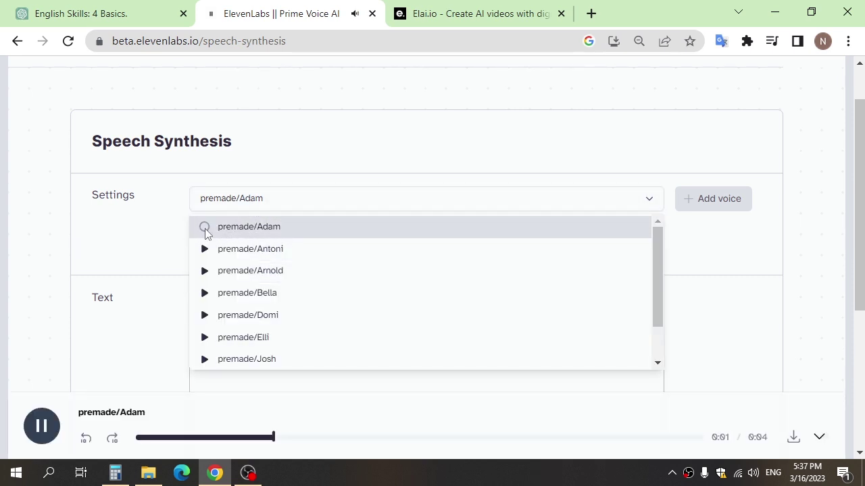
{"action": "left_click", "coordinate": [204, 295]}
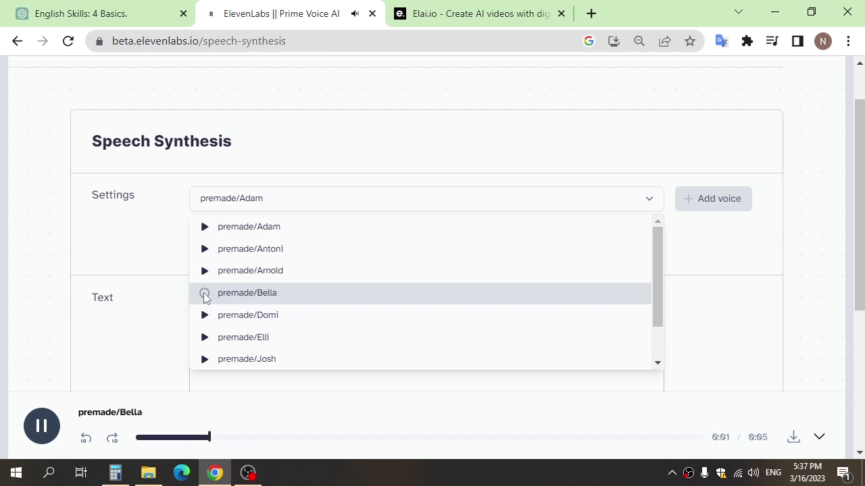
{"action": "left_click", "coordinate": [246, 297]}
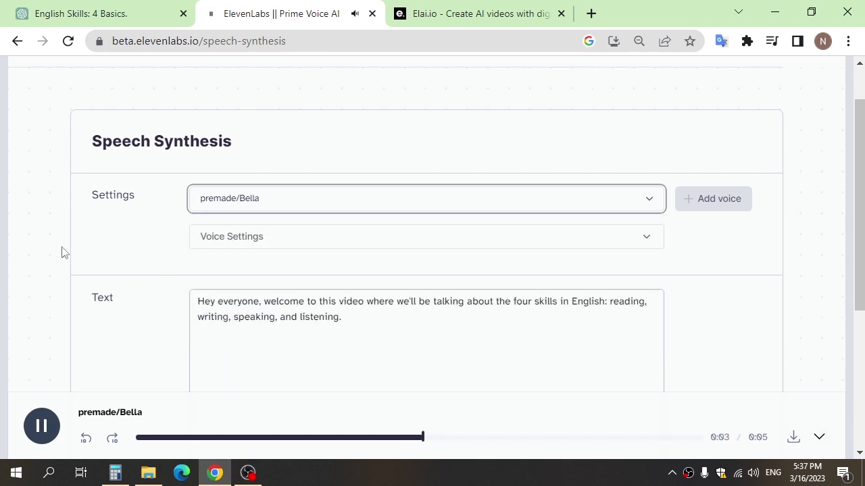
- Generate the speech for the opening paragraph and download the audio
{"action": "scroll", "coordinate": [61, 253], "scroll_direction": "down", "scroll_amount": 3}
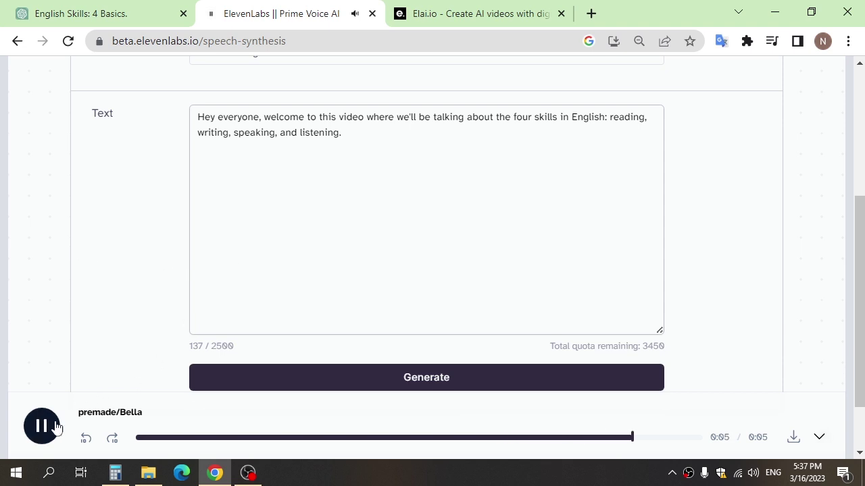
{"action": "left_click", "coordinate": [388, 387]}
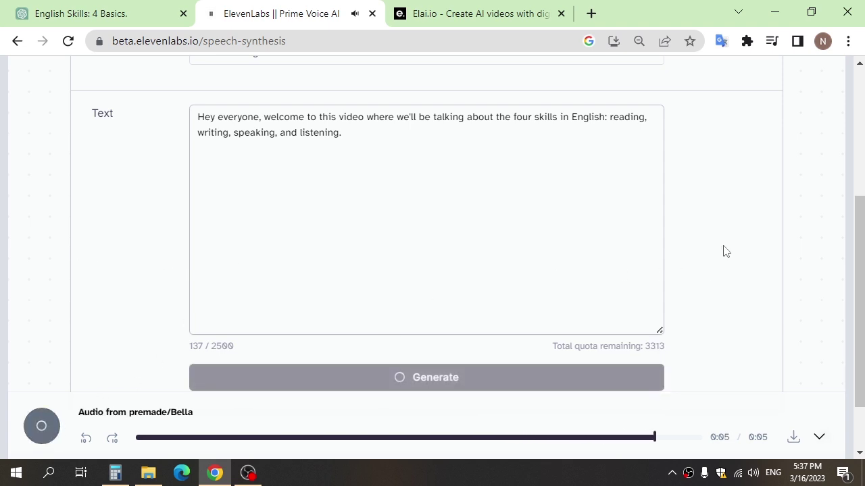
{"action": "left_click", "coordinate": [794, 439]}
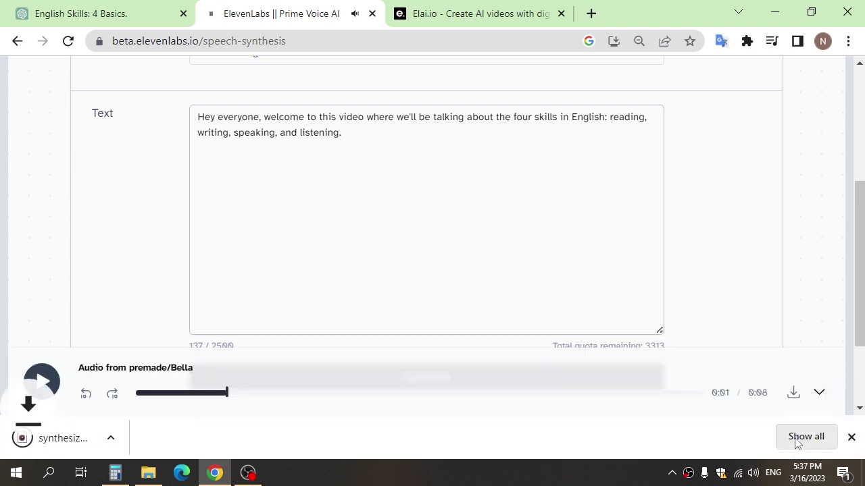
{"action": "left_click", "coordinate": [851, 438]}
- Replace the ElevenLabs text with the ChatGPT script's reading paragraph, cutting everything after "books, articles, and emails."
{"action": "left_click", "coordinate": [138, 10]}
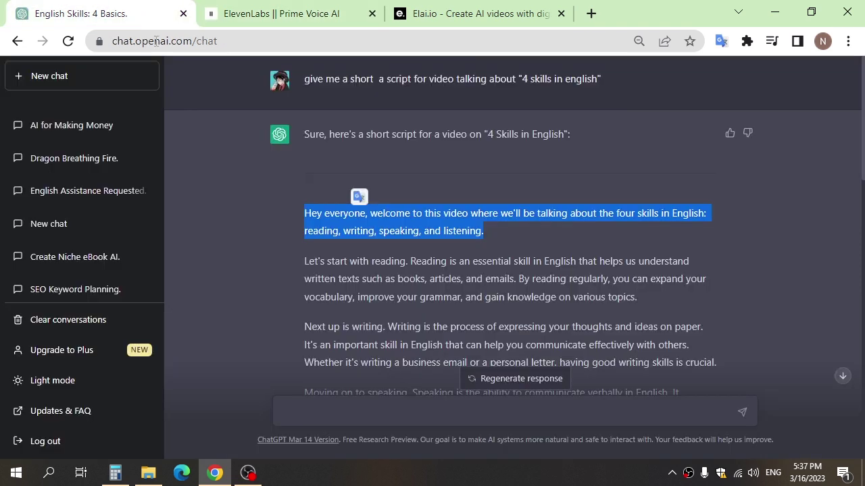
{"action": "triple_click", "coordinate": [499, 260]}
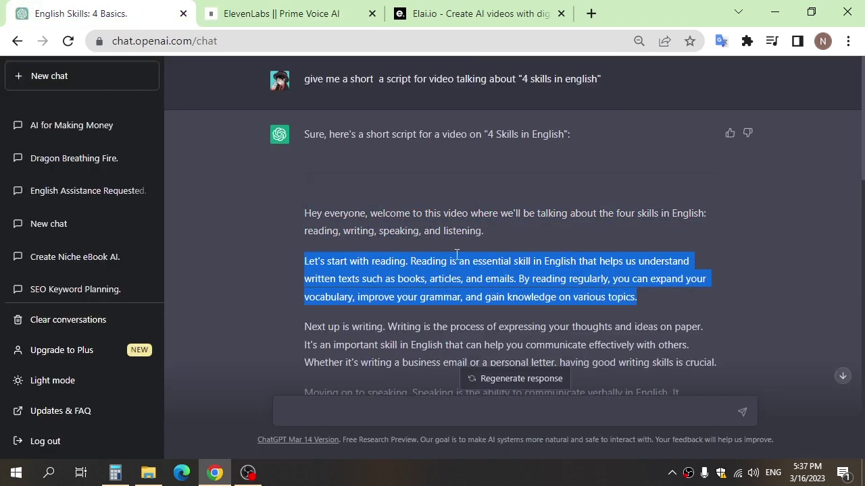
{"action": "left_click", "coordinate": [281, 13]}
{"action": "left_click", "coordinate": [330, 118]}
{"action": "key", "text": "ctrl+a"}
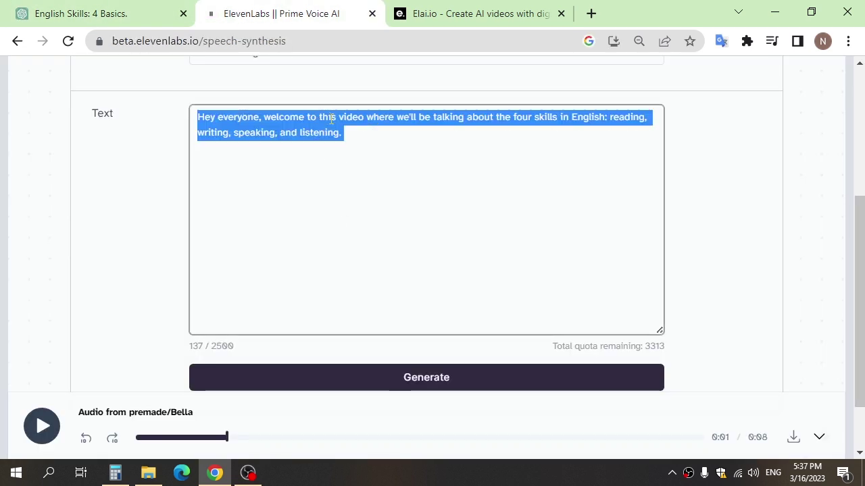
{"action": "key", "text": "ctrl+v"}
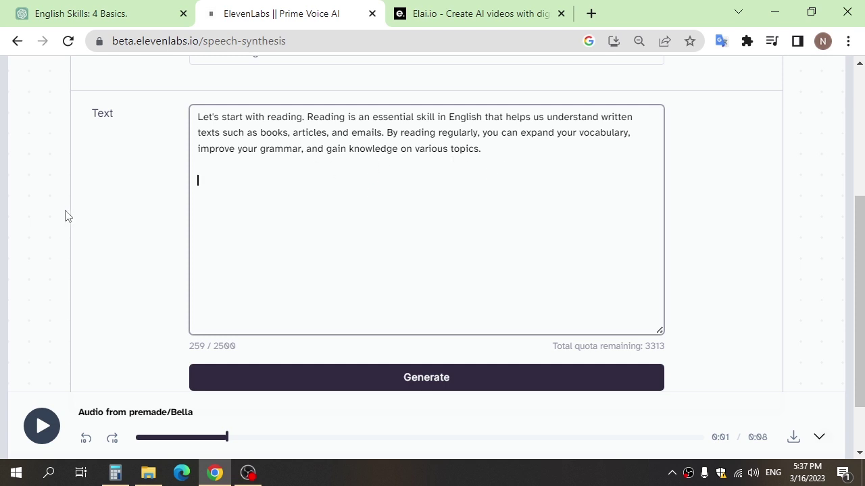
{"action": "left_click_drag", "start_coordinate": [387, 133], "coordinate": [453, 226]}
{"action": "key", "text": "BackSpace"}
- Generate the speech for the reading paragraph, pause its playback and download the audio
{"action": "left_click", "coordinate": [426, 377]}
{"action": "left_click", "coordinate": [42, 426]}
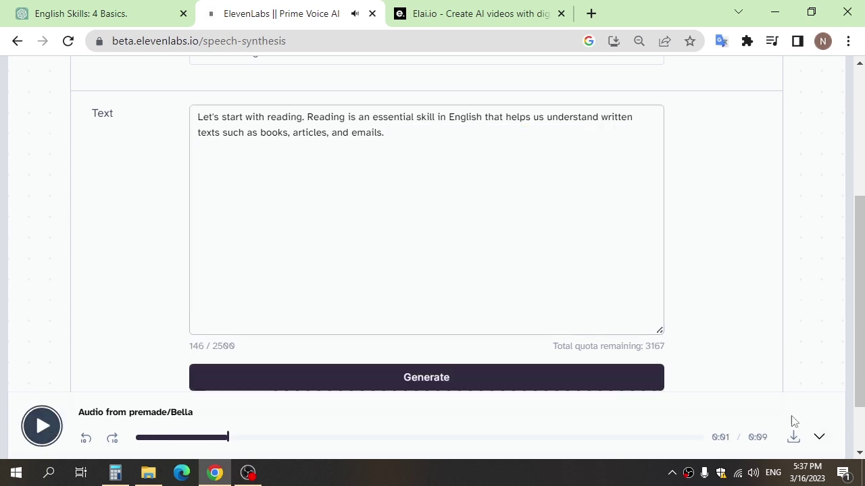
{"action": "left_click", "coordinate": [793, 436]}
{"action": "left_click", "coordinate": [851, 437]}
- Replace the ElevenLabs text with the script's writing paragraph, cutting everything after "communicate effectively with others."
{"action": "left_click", "coordinate": [81, 13]}
{"action": "key", "text": "ctrl+v"}
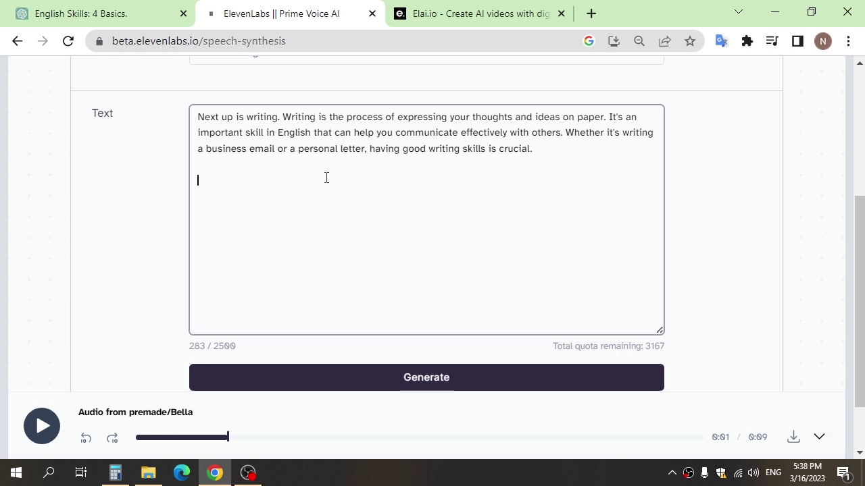
{"action": "left_click_drag", "start_coordinate": [564, 132], "coordinate": [527, 196]}
{"action": "key", "text": "BackSpace"}
- Generate the speech for the writing paragraph and download the audio
{"action": "left_click", "coordinate": [426, 377]}
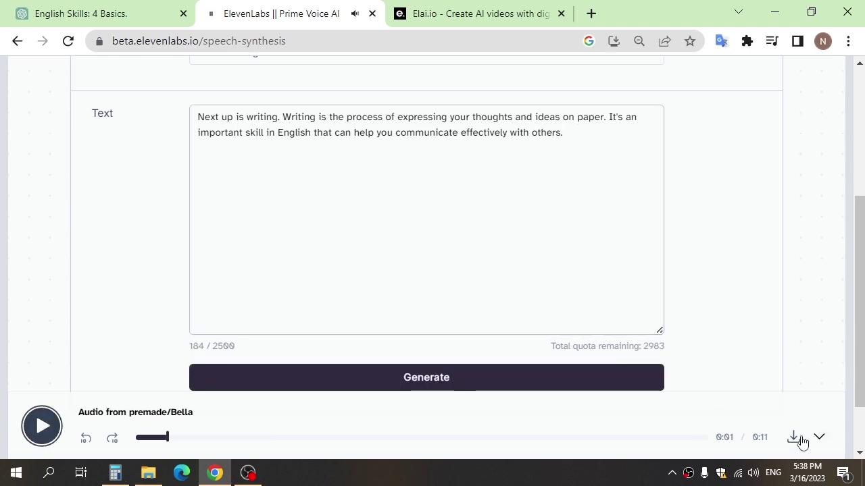
{"action": "left_click", "coordinate": [793, 437]}
{"action": "left_click", "coordinate": [851, 437]}
- Replace the ElevenLabs text with the ChatGPT script's speaking paragraph, removing the sentence that starts with "Practice speaking regularly"
{"action": "left_click", "coordinate": [81, 14]}
{"action": "triple_click", "coordinate": [450, 209]}
{"action": "key", "text": "ctrl+c"}
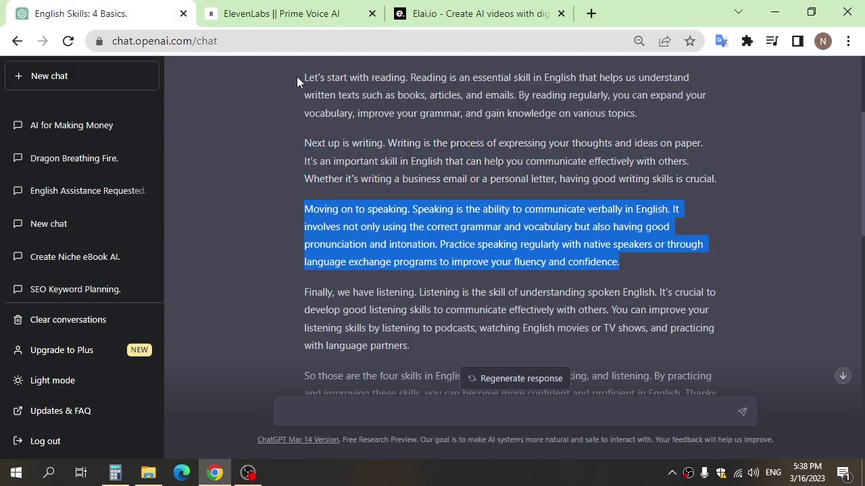
{"action": "left_click", "coordinate": [281, 13]}
{"action": "key", "text": "ctrl+a"}
{"action": "key", "text": "ctrl+v"}
{"action": "key", "text": "ctrl+a"}
{"action": "left_click_drag", "start_coordinate": [197, 149], "coordinate": [401, 168]}
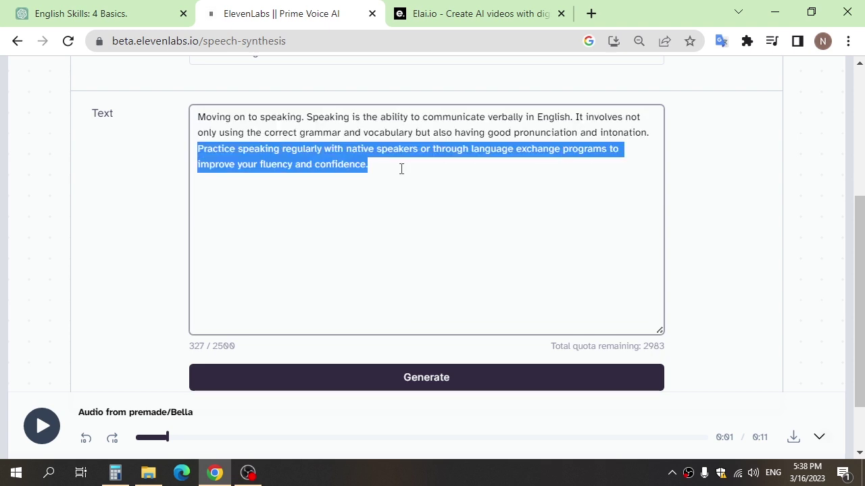
{"action": "key", "text": "BackSpace"}
- Generate the speech for the speaking paragraph and download the audio
{"action": "left_click", "coordinate": [414, 372]}
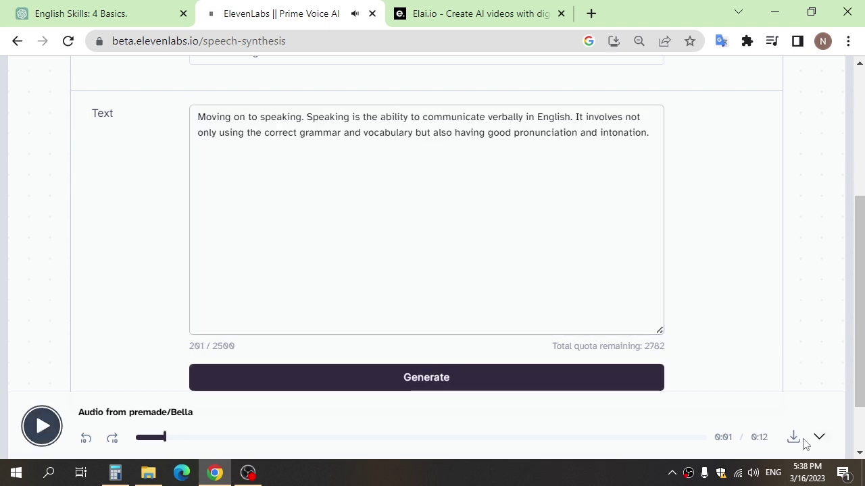
{"action": "left_click", "coordinate": [793, 437]}
{"action": "left_click", "coordinate": [851, 437]}
- Replace the ElevenLabs text with the ChatGPT script's listening paragraph, removing the sentence that starts with "You can improve your listening skills"
{"action": "left_click", "coordinate": [81, 14]}
{"action": "triple_click", "coordinate": [432, 318]}
{"action": "key", "text": "ctrl+c"}
{"action": "left_click", "coordinate": [281, 13]}
{"action": "key", "text": "ctrl+a"}
{"action": "key", "text": "ctrl+v"}
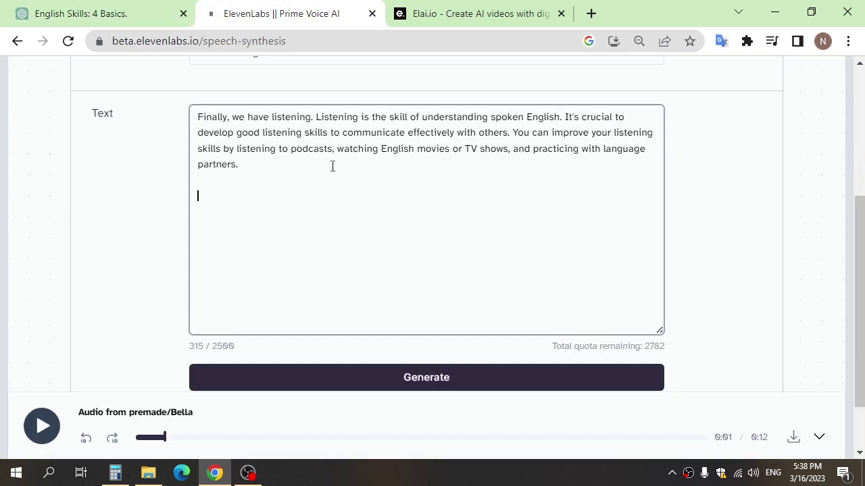
{"action": "left_click_drag", "start_coordinate": [512, 134], "coordinate": [517, 166]}
{"action": "key", "text": "BackSpace"}
- Generate the speech for the listening paragraph and download the audio
{"action": "left_click", "coordinate": [449, 376]}
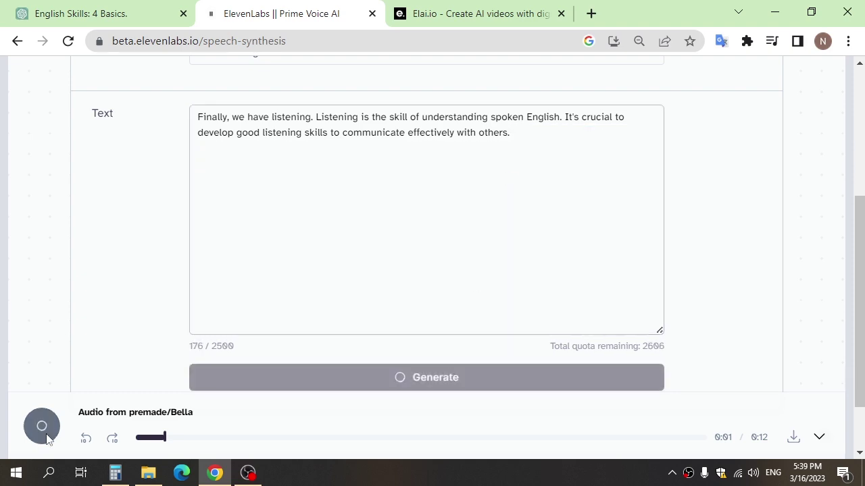
{"action": "left_click", "coordinate": [793, 437]}
{"action": "left_click", "coordinate": [851, 437]}
- Replace the ElevenLabs text with the ChatGPT script's full closing paragraph, "So those are the four skills in English"
{"action": "left_click", "coordinate": [81, 13]}
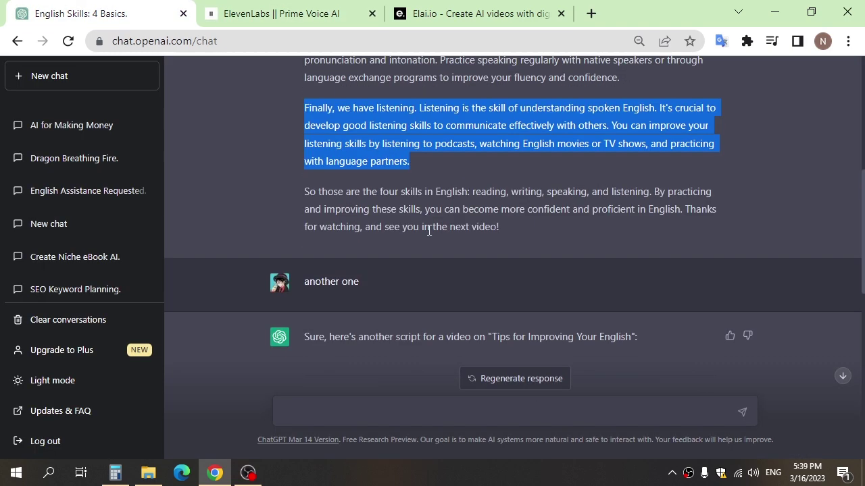
{"action": "triple_click", "coordinate": [420, 194]}
{"action": "key", "text": "ctrl+c"}
{"action": "left_click", "coordinate": [281, 14]}
{"action": "key", "text": "ctrl+a"}
{"action": "key", "text": "ctrl+v"}
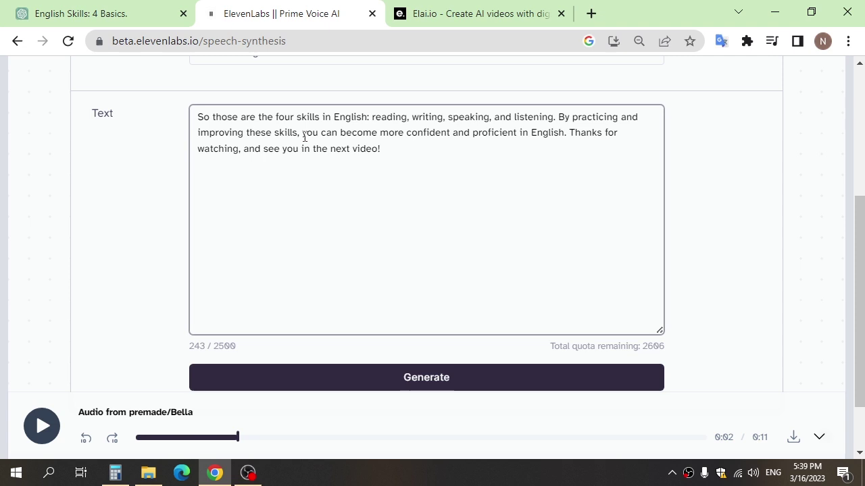
{"action": "left_click_drag", "start_coordinate": [569, 129], "coordinate": [509, 155]}
- Generate the speech for the closing paragraph and download the audio
{"action": "left_click", "coordinate": [483, 385]}
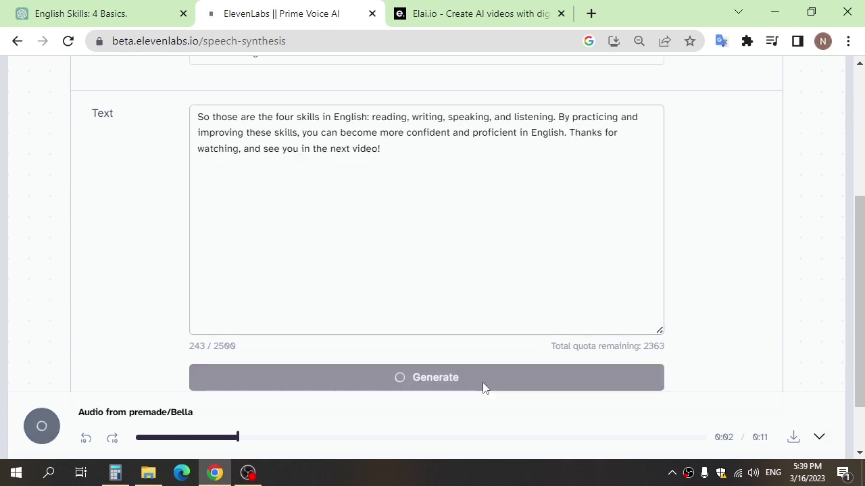
{"action": "left_click", "coordinate": [793, 437]}
{"action": "left_click", "coordinate": [851, 437]}
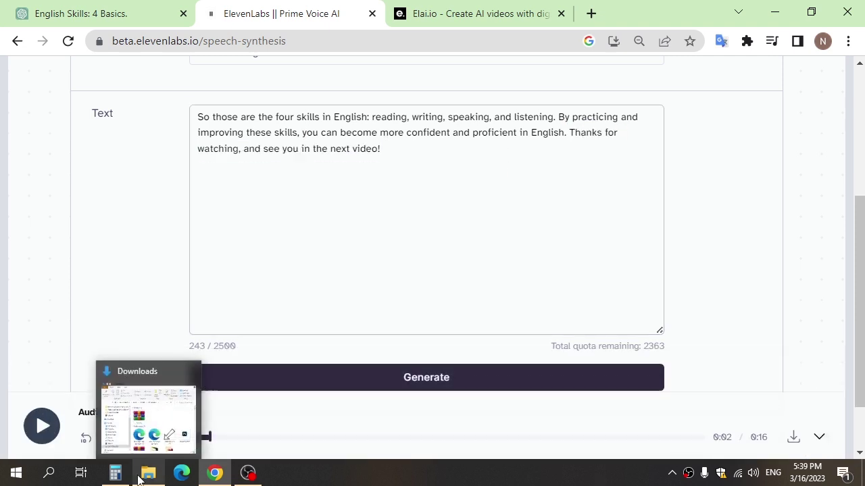
- Check the Downloads folder and shorten the ElevenLabs closing text by removing "and improving these skills," and the "Thanks for watching" sentence
{"action": "left_click", "coordinate": [138, 478]}
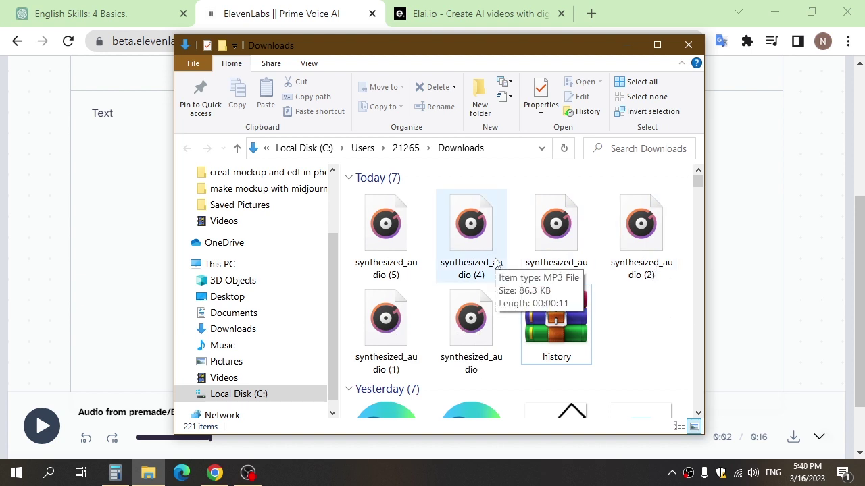
{"action": "left_click", "coordinate": [626, 45]}
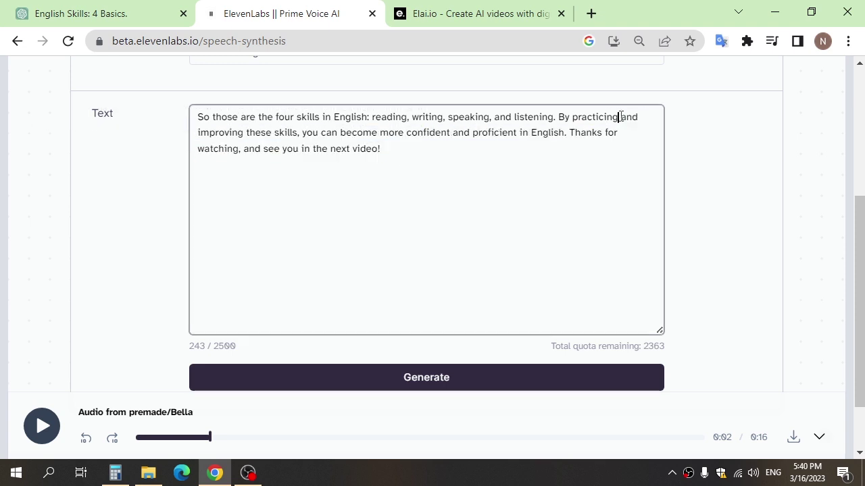
{"action": "left_click_drag", "start_coordinate": [619, 116], "coordinate": [301, 133]}
{"action": "key", "text": "BackSpace"}
{"action": "left_click_drag", "start_coordinate": [426, 137], "coordinate": [228, 149]}
{"action": "key", "text": "BackSpace"}
- Generate and download the shortened closing speech, and delete the earlier recording synthesized_audio (5) from the Downloads folder
{"action": "left_click", "coordinate": [452, 386]}
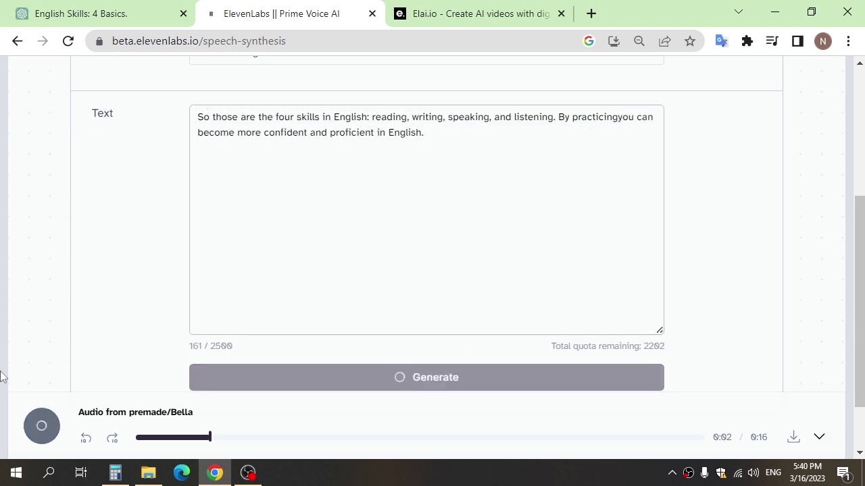
{"action": "left_click", "coordinate": [791, 437]}
{"action": "left_click", "coordinate": [148, 473]}
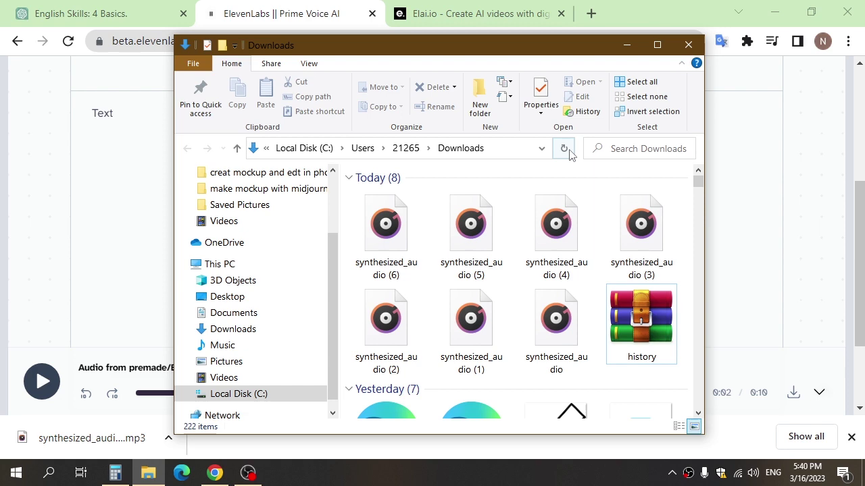
{"action": "left_click", "coordinate": [479, 224]}
{"action": "double_click", "coordinate": [474, 264]}
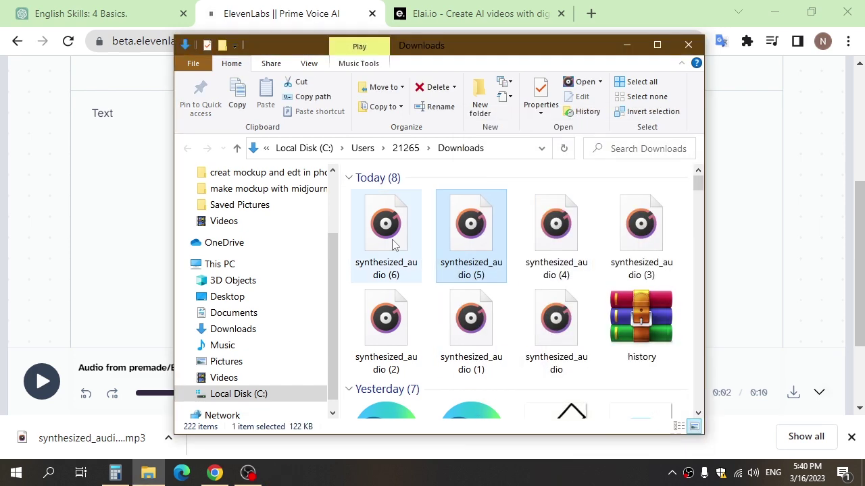
{"action": "key", "text": "Delete"}
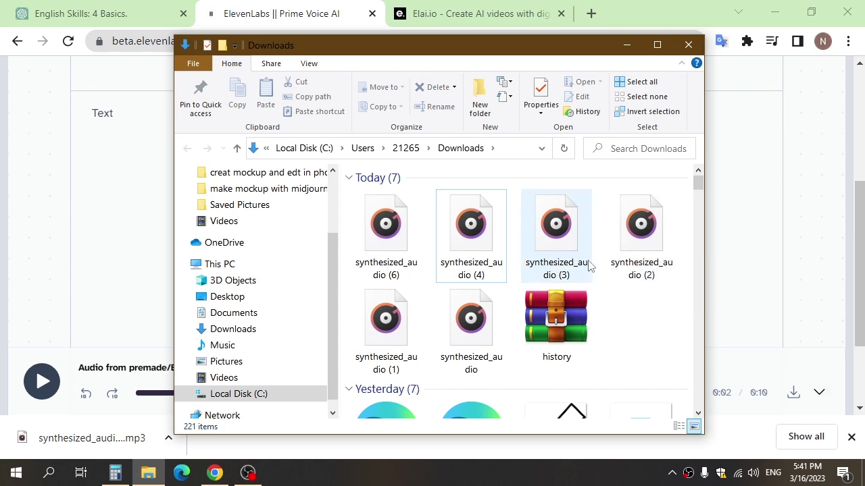
{"action": "left_click", "coordinate": [483, 263]}
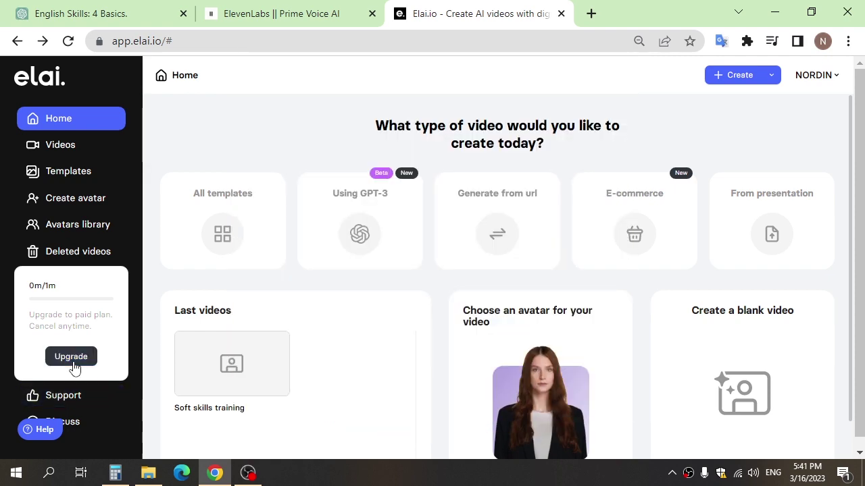
- Switch to Elai.io and create a new video from the "Soft skills training" template, found with the tag "skills"
{"action": "left_click", "coordinate": [71, 358]}
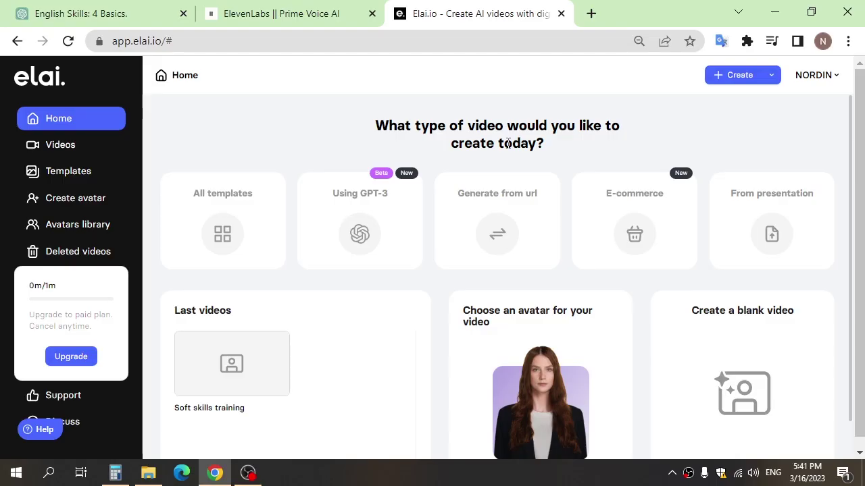
{"action": "left_click", "coordinate": [234, 244]}
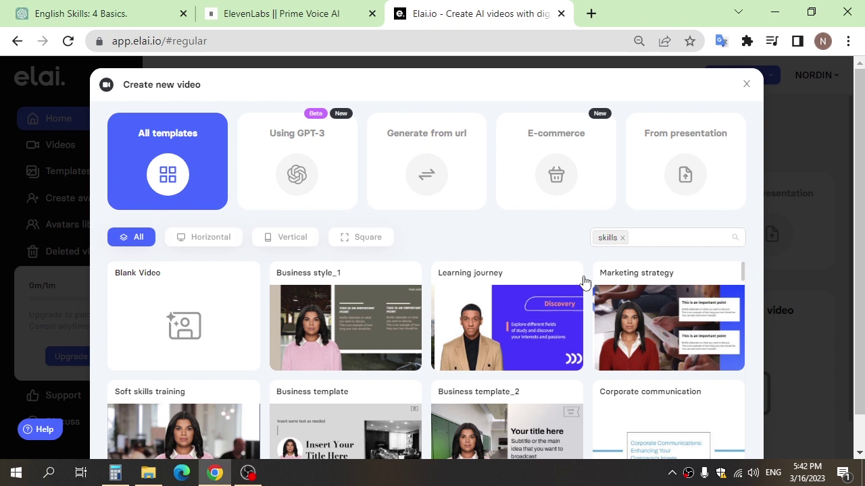
{"action": "left_click", "coordinate": [358, 325]}
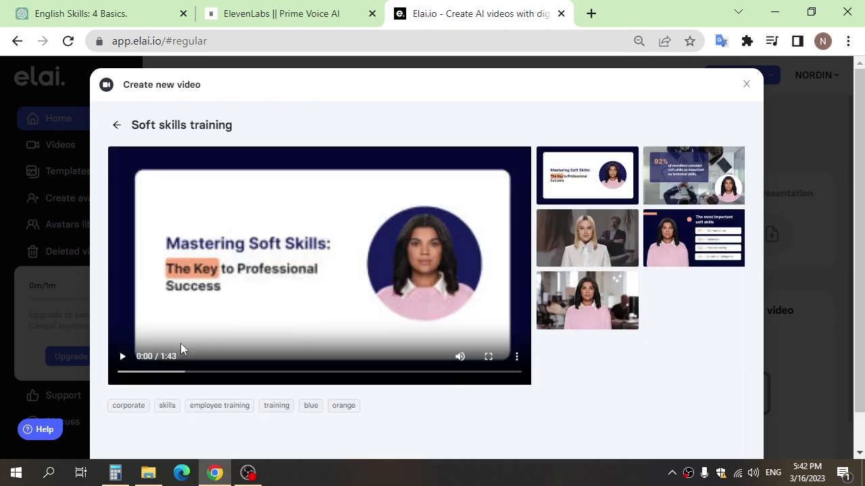
{"action": "scroll", "coordinate": [621, 410], "scroll_direction": "down", "scroll_amount": 1}
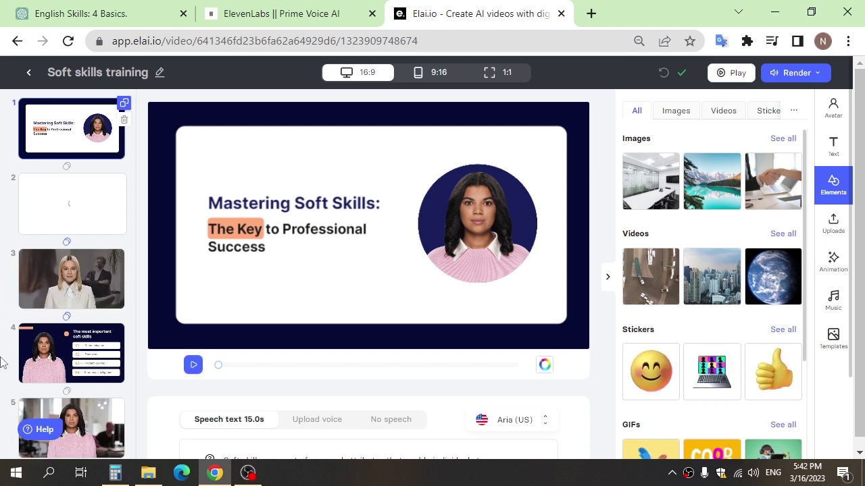
- Switch slide 1 to an uploaded voice and add synthesized_audio from the Downloads folder as its speech
{"action": "scroll", "coordinate": [308, 350], "scroll_direction": "down", "scroll_amount": 3}
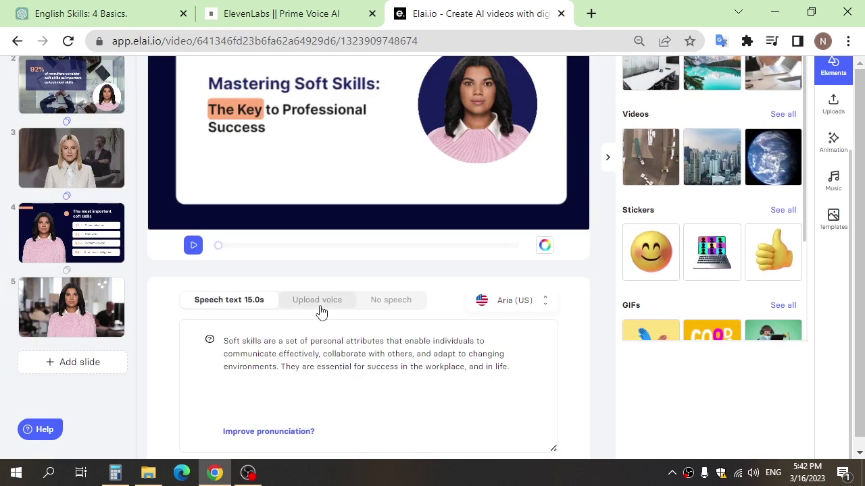
{"action": "left_click", "coordinate": [320, 306]}
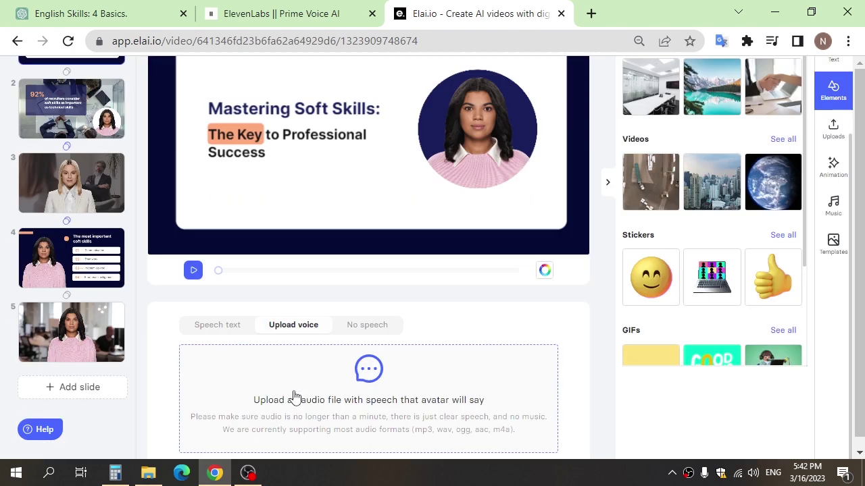
{"action": "left_click", "coordinate": [148, 473]}
{"action": "left_click_drag", "start_coordinate": [439, 54], "coordinate": [629, 71]}
{"action": "left_click_drag", "start_coordinate": [659, 351], "coordinate": [324, 398]}
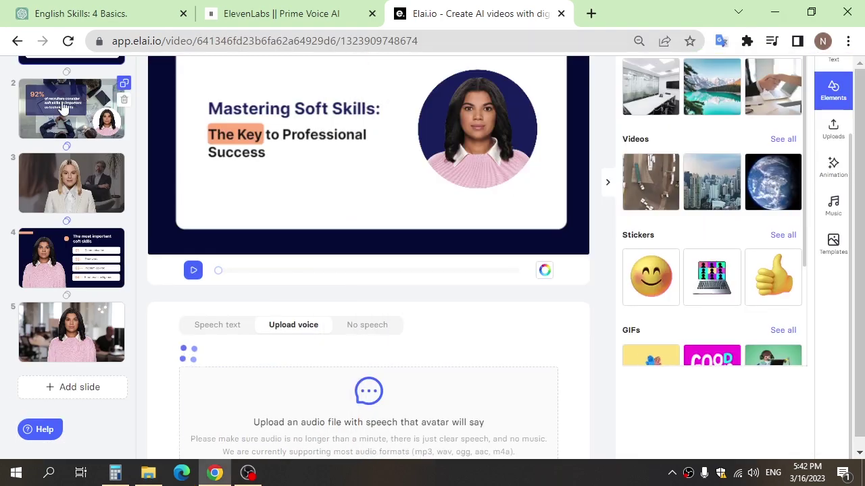
- Upload synthesized_audio (1) to (4) in order as the voices of slides 2 to 5, and add another slide
{"action": "left_click", "coordinate": [64, 105]}
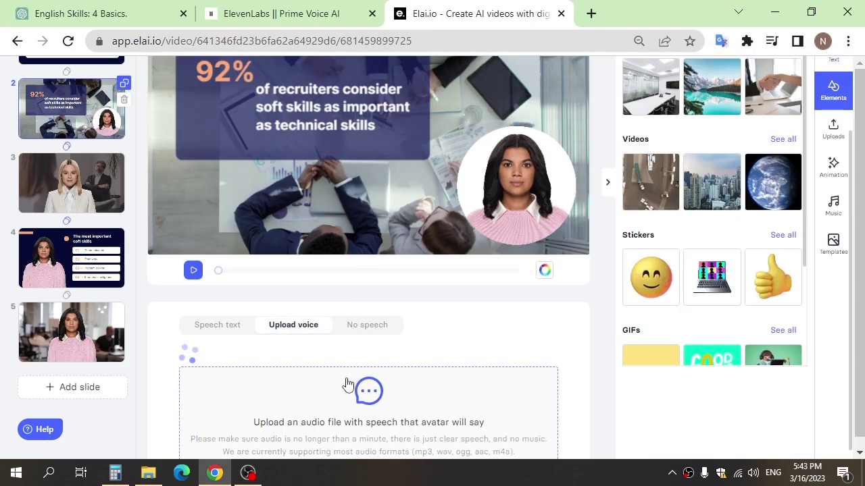
{"action": "left_click", "coordinate": [79, 179]}
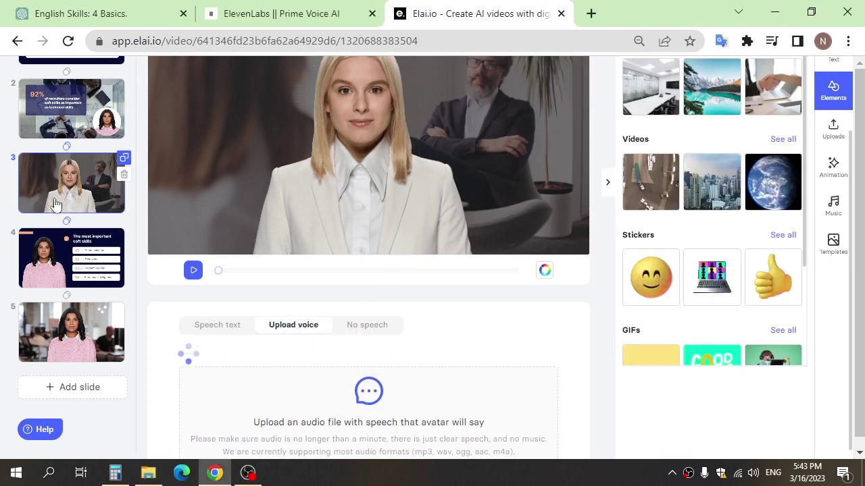
{"action": "left_click", "coordinate": [71, 257]}
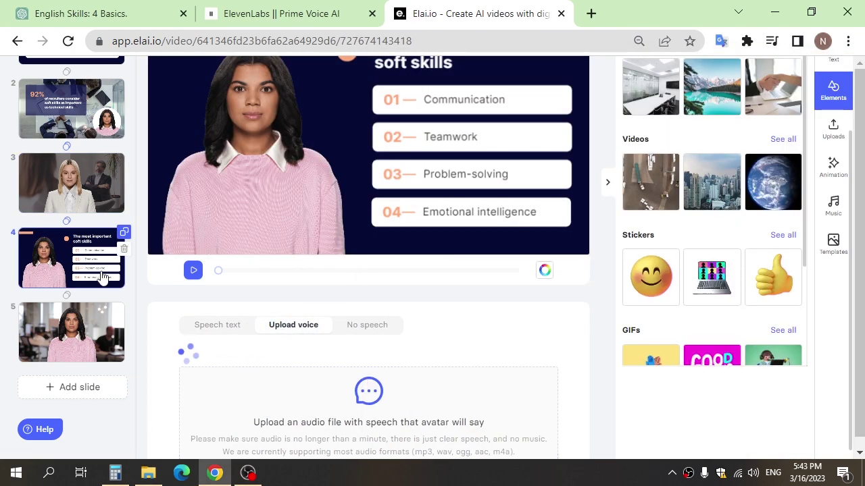
{"action": "left_click", "coordinate": [81, 331]}
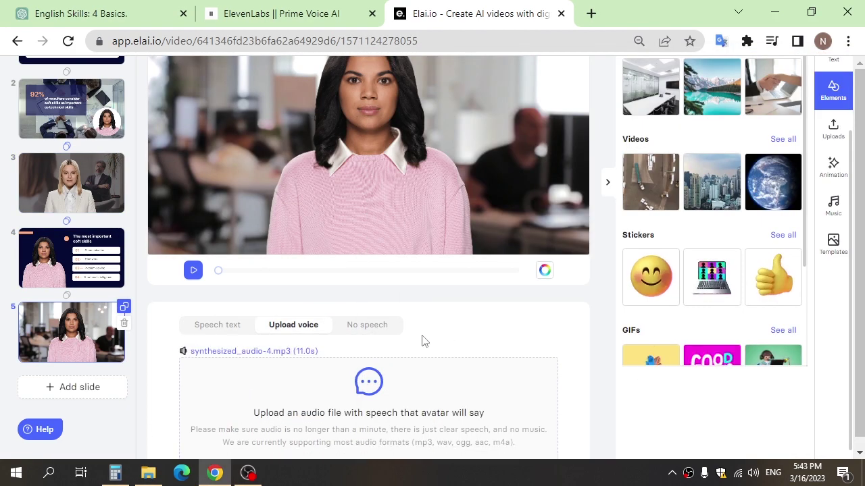
{"action": "left_click", "coordinate": [79, 387]}
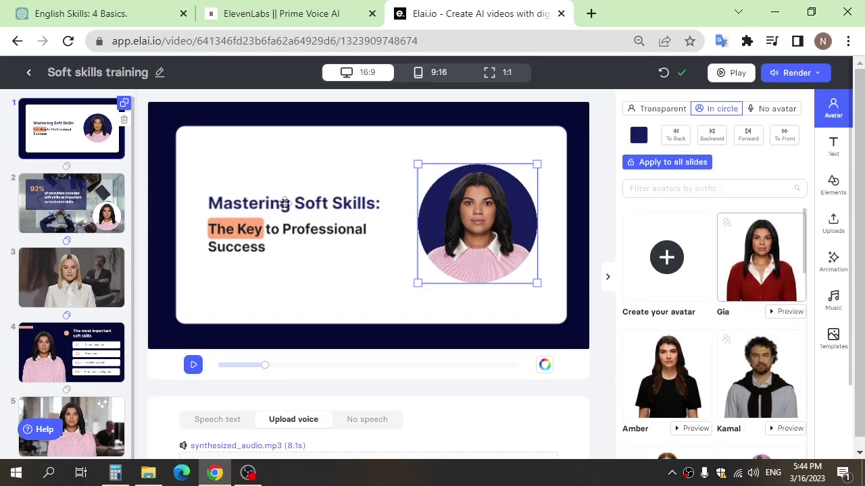
- Replace slide 1's heading with "four skills in English:" and its subheading with "reading, writing, speaking, and listening."
{"action": "left_click", "coordinate": [284, 203]}
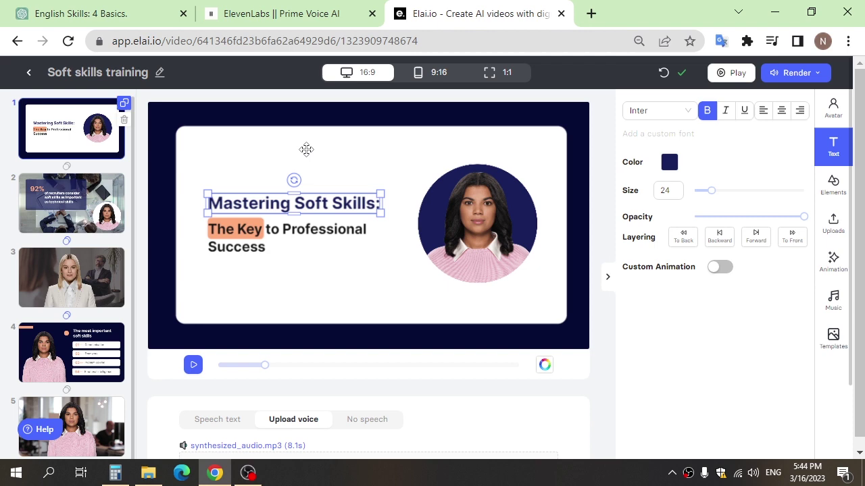
{"action": "left_click", "coordinate": [274, 204]}
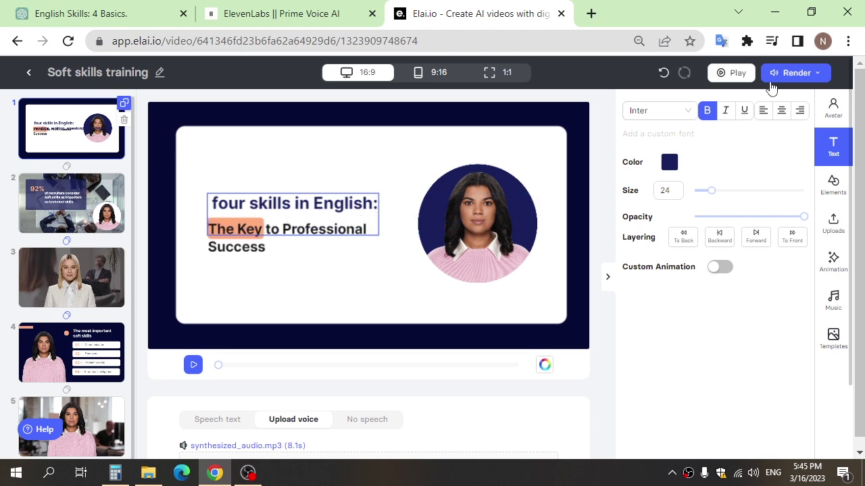
{"action": "left_click", "coordinate": [272, 230]}
- Rearrange slide 1's white card, heading and subheading so the texts clear the avatar and "four" sits on the orange highlight
{"action": "left_click_drag", "start_coordinate": [361, 269], "coordinate": [352, 272]}
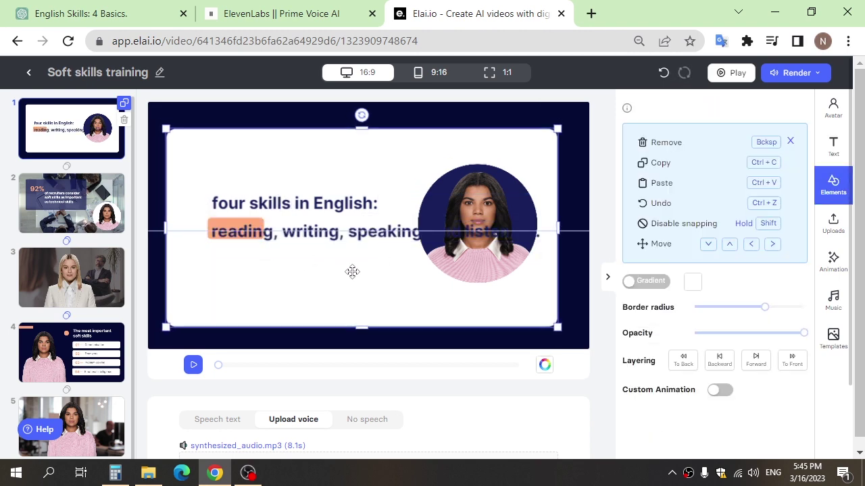
{"action": "left_click_drag", "start_coordinate": [312, 232], "coordinate": [273, 240]}
{"action": "left_click_drag", "start_coordinate": [350, 243], "coordinate": [365, 282]}
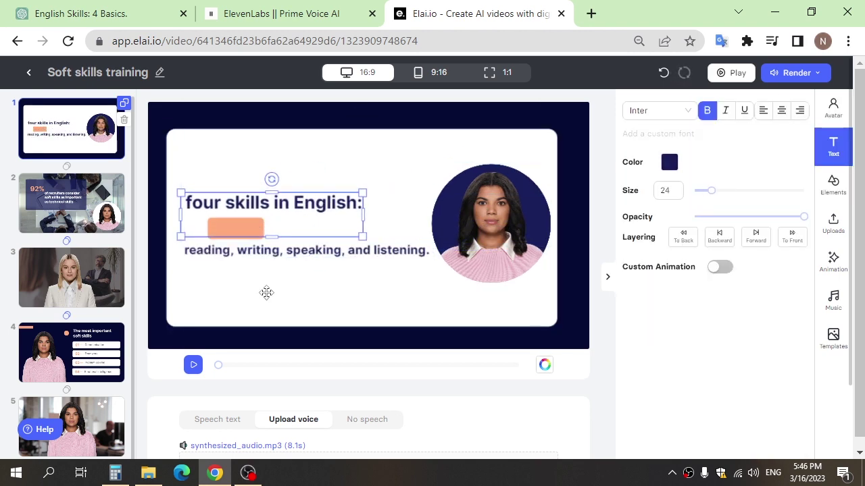
{"action": "left_click_drag", "start_coordinate": [262, 218], "coordinate": [287, 233]}
{"action": "left_click", "coordinate": [288, 293]}
- Preview the Olivia avatar, apply its Casual version to slide 1 and play the slide
{"action": "left_click", "coordinate": [492, 263]}
{"action": "scroll", "coordinate": [722, 313], "scroll_direction": "down", "scroll_amount": 2}
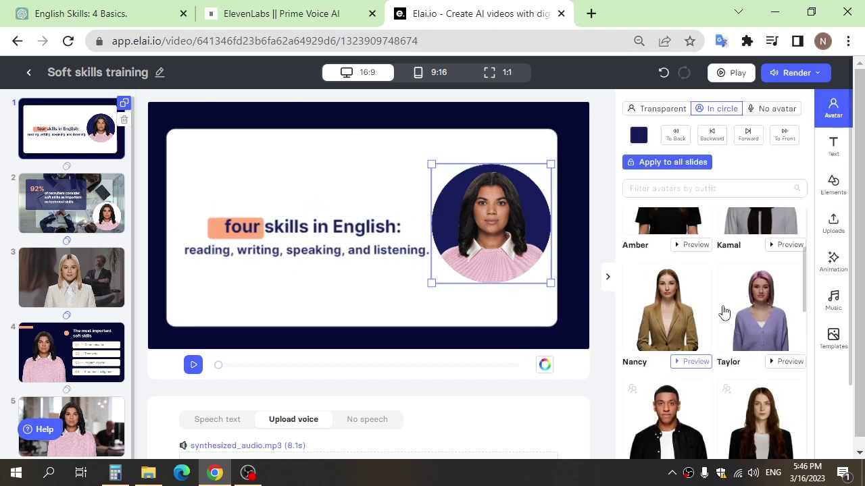
{"action": "scroll", "coordinate": [714, 304], "scroll_direction": "down", "scroll_amount": 5}
{"action": "left_click", "coordinate": [693, 276]}
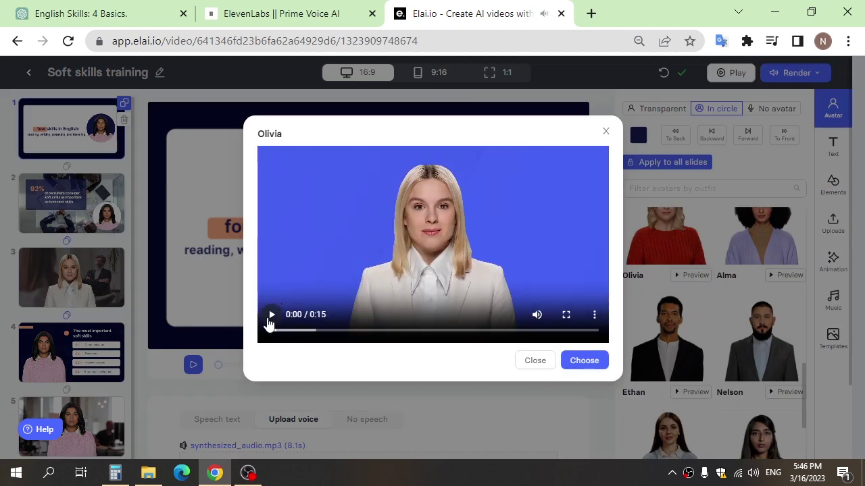
{"action": "left_click", "coordinate": [604, 133]}
{"action": "left_click", "coordinate": [666, 256]}
{"action": "left_click", "coordinate": [665, 282]}
{"action": "left_click", "coordinate": [304, 291]}
{"action": "left_click", "coordinate": [193, 365]}
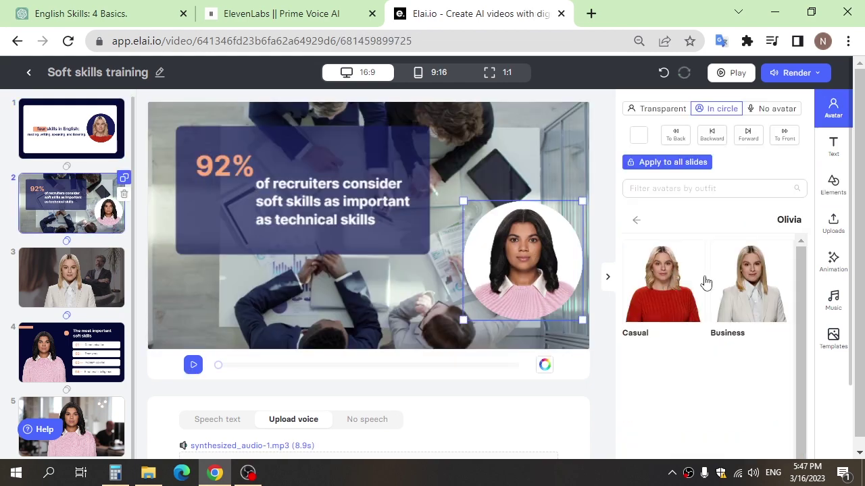
- Set slide 2's avatar to Olivia Casual, center the text "Let's start with reading" on the blue box and play the slide
{"action": "left_click", "coordinate": [699, 284]}
{"action": "left_click", "coordinate": [192, 364]}
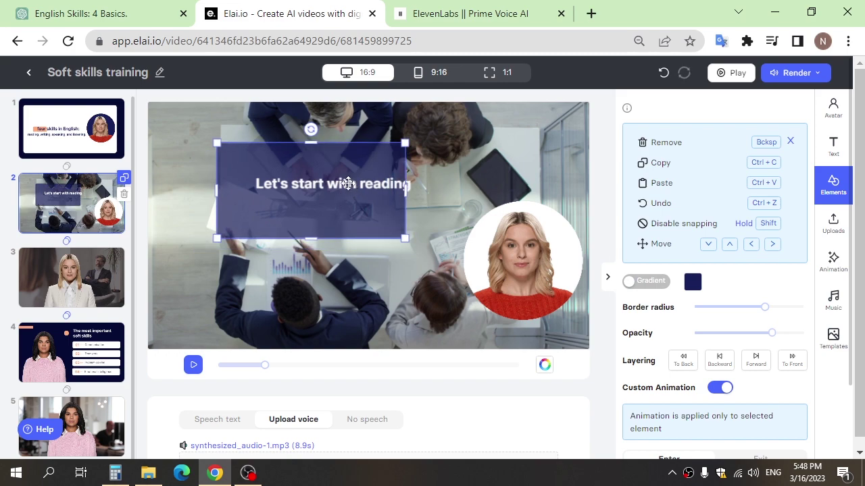
{"action": "left_click", "coordinate": [358, 191]}
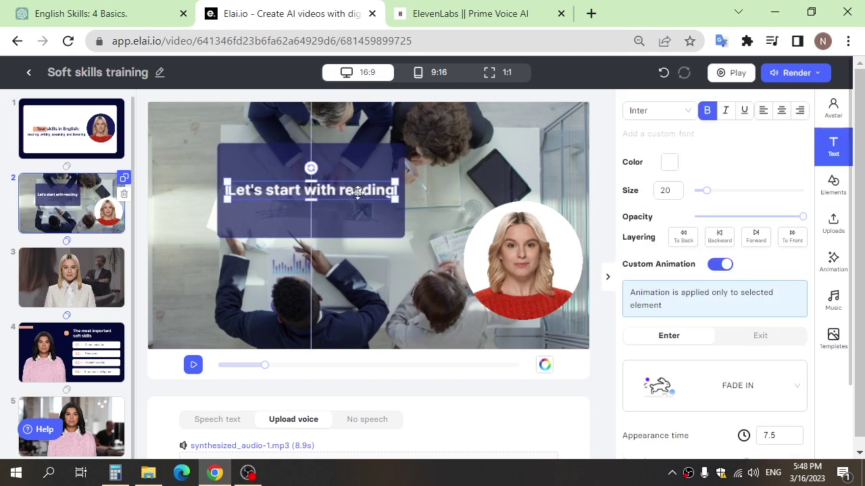
{"action": "left_click", "coordinate": [193, 365]}
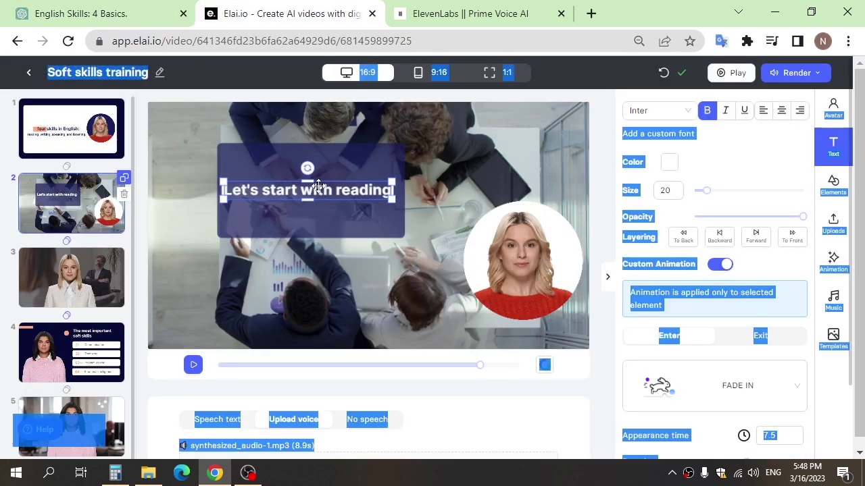
- Replace the selected text on slide 2's blue box with "By reading regularly" from the script
{"action": "double_click", "coordinate": [318, 186]}
{"action": "key", "text": "ctrl+a"}
{"action": "key", "text": "ctrl+v"}
- Play slide 3 and change its avatar to the Casual version of Olivia
{"action": "left_click", "coordinate": [110, 271]}
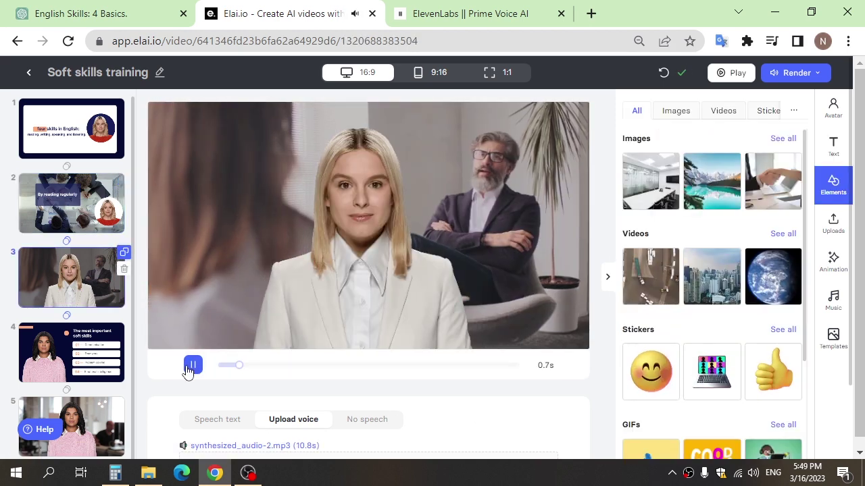
{"action": "left_click", "coordinate": [488, 217]}
{"action": "left_click", "coordinate": [832, 334]}
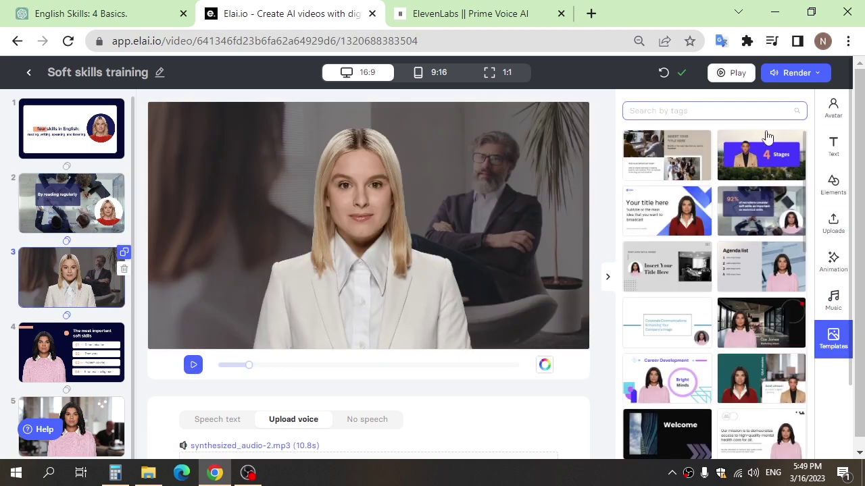
{"action": "left_click", "coordinate": [834, 110]}
{"action": "left_click", "coordinate": [662, 274]}
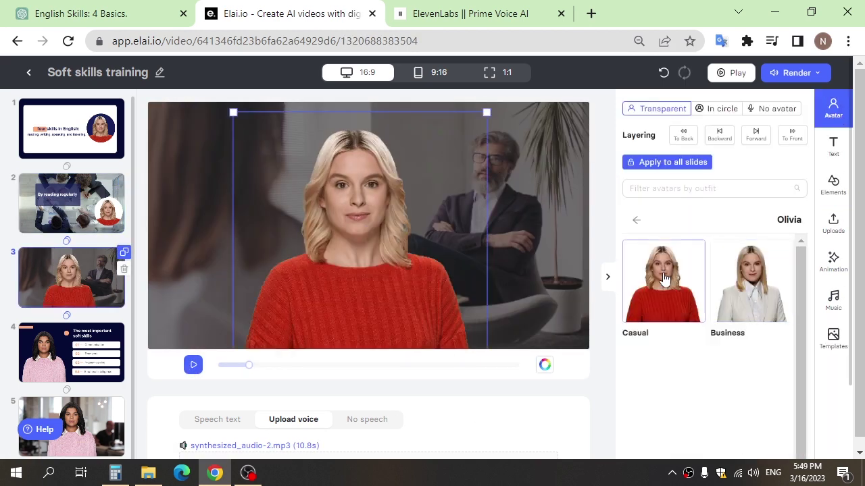
- Move slide 3's avatar toward the right side of the scene and select the dark overlay rectangle
{"action": "left_click", "coordinate": [833, 143]}
{"action": "left_click", "coordinate": [379, 270]}
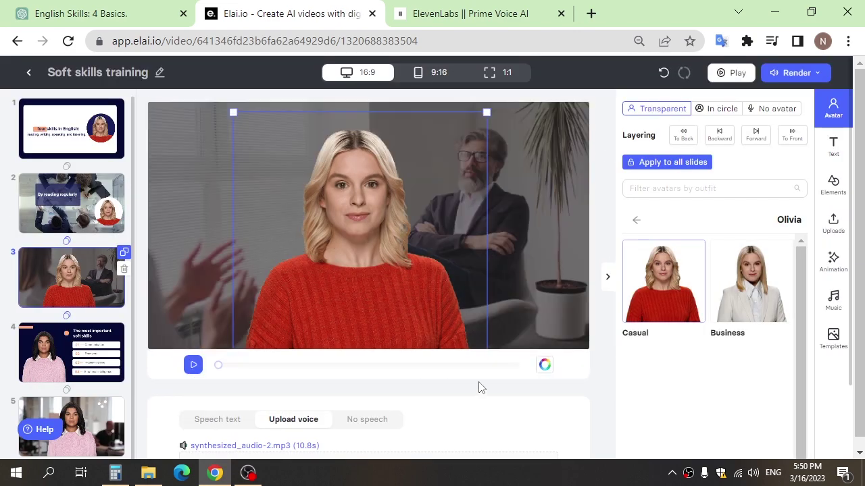
{"action": "left_click_drag", "start_coordinate": [364, 274], "coordinate": [464, 283]}
{"action": "left_click_drag", "start_coordinate": [424, 203], "coordinate": [424, 212]}
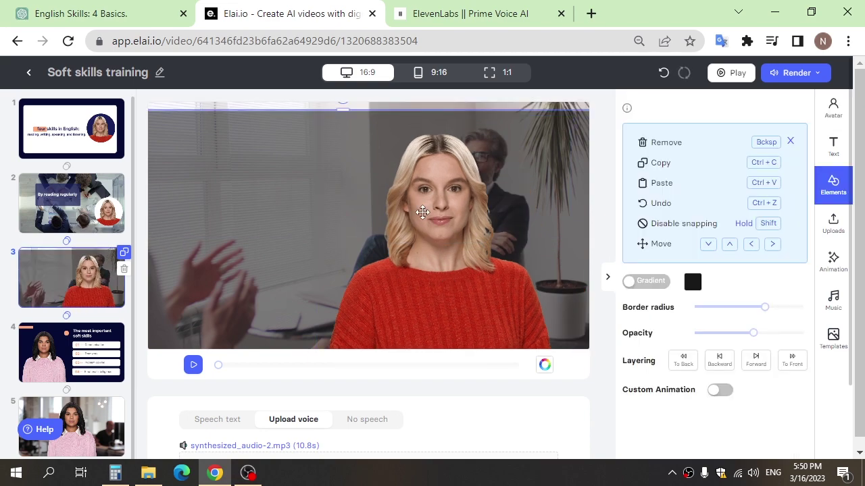
{"action": "left_click", "coordinate": [425, 212]}
- Shrink and reposition the dark overlay rectangle on slide 3, and play the slide
{"action": "left_click_drag", "start_coordinate": [570, 115], "coordinate": [486, 199]}
{"action": "left_click_drag", "start_coordinate": [400, 278], "coordinate": [523, 316]}
{"action": "left_click_drag", "start_coordinate": [268, 235], "coordinate": [268, 226]}
{"action": "left_click", "coordinate": [193, 366]}
- Copy "having good writing skills is crucial" from the ChatGPT script and put it into a new text element on Elai.io slide 3
{"action": "left_click", "coordinate": [68, 12]}
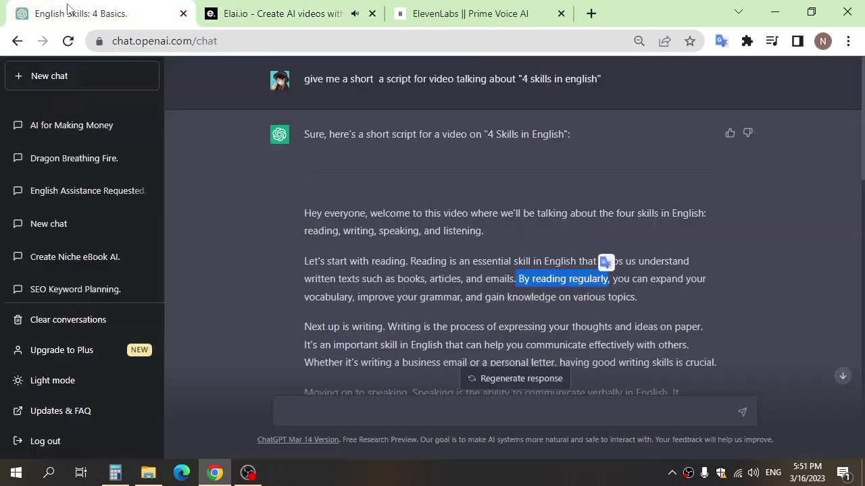
{"action": "scroll", "coordinate": [365, 202], "scroll_direction": "down", "scroll_amount": 3}
{"action": "double_click", "coordinate": [364, 145]}
{"action": "mouse_move", "coordinate": [559, 179]}
{"action": "left_mouse_down"}
{"action": "mouse_move", "coordinate": [713, 179]}
{"action": "mouse_move", "coordinate": [559, 178]}
{"action": "left_mouse_up"}
{"action": "left_click", "coordinate": [291, 14]}
{"action": "left_click", "coordinate": [835, 151]}
{"action": "left_click", "coordinate": [237, 187]}
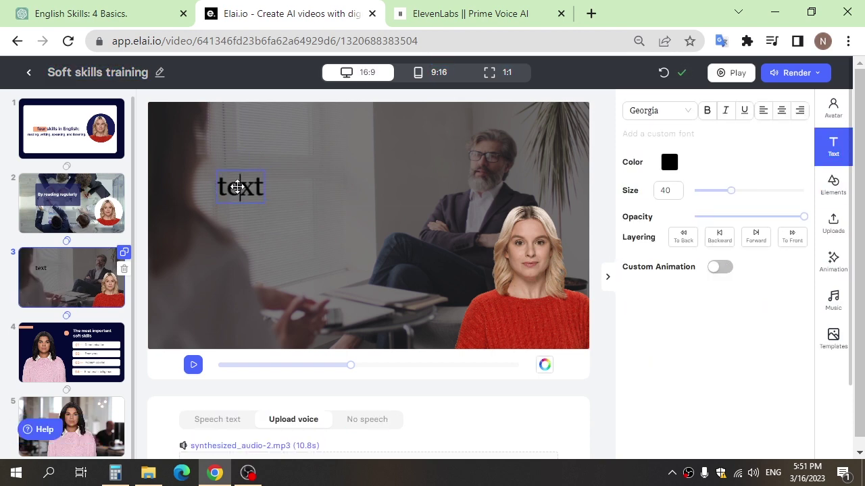
{"action": "left_click", "coordinate": [264, 224]}
- Shrink the new text on slide 3 and place it in the lower part of the scene, beside the avatar
{"action": "left_click_drag", "start_coordinate": [334, 184], "coordinate": [298, 213]}
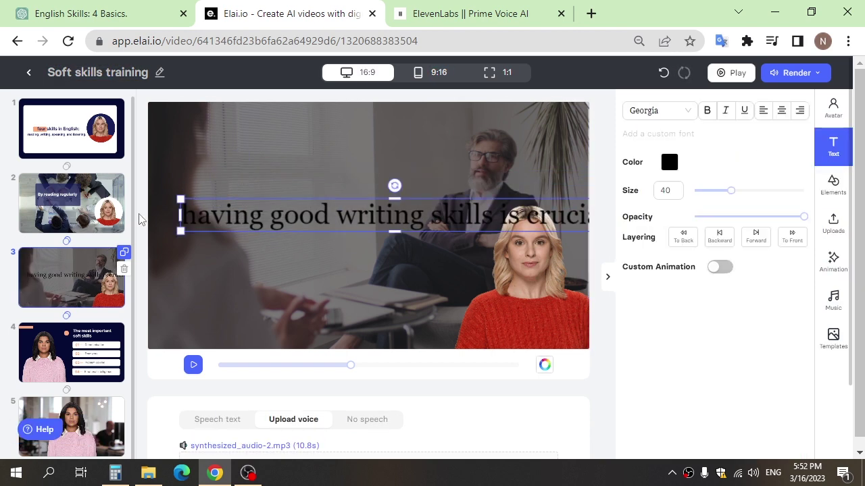
{"action": "left_click_drag", "start_coordinate": [180, 199], "coordinate": [292, 207]}
{"action": "left_click_drag", "start_coordinate": [498, 218], "coordinate": [380, 311]}
- Color the slide 3 text peach, shrink it further, move it to the scene's upper edge, and play the slide
{"action": "left_click", "coordinate": [668, 162]}
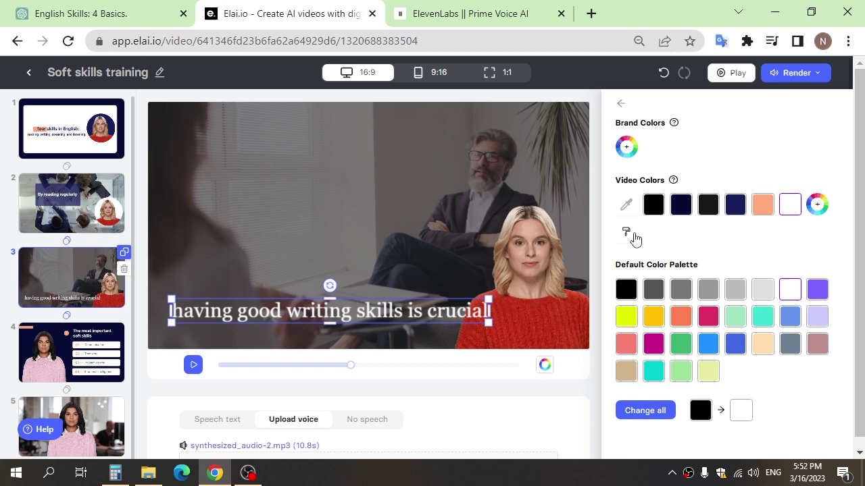
{"action": "left_click", "coordinate": [762, 205]}
{"action": "left_click_drag", "start_coordinate": [486, 311], "coordinate": [431, 197]}
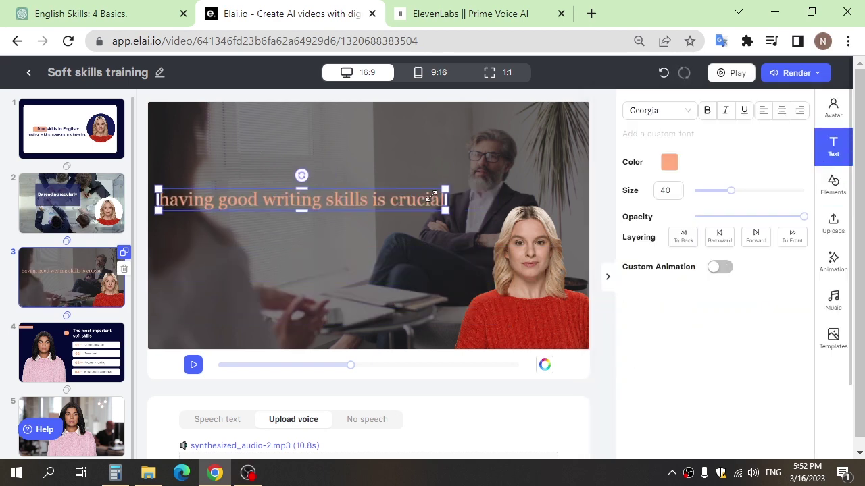
{"action": "left_click_drag", "start_coordinate": [451, 120], "coordinate": [454, 106]}
{"action": "left_click", "coordinate": [194, 364]}
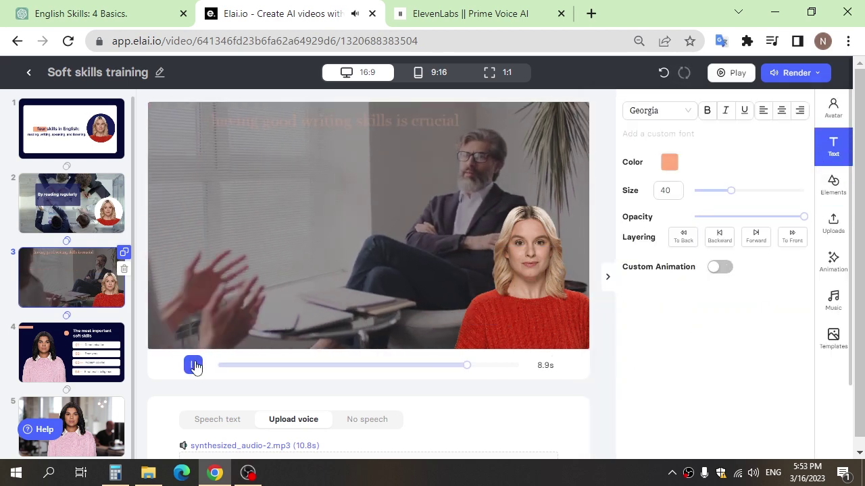
- Recolor the slide 3 text dark navy and set its font to DM Mono in bold
{"action": "left_click", "coordinate": [669, 162]}
{"action": "left_click", "coordinate": [193, 364]}
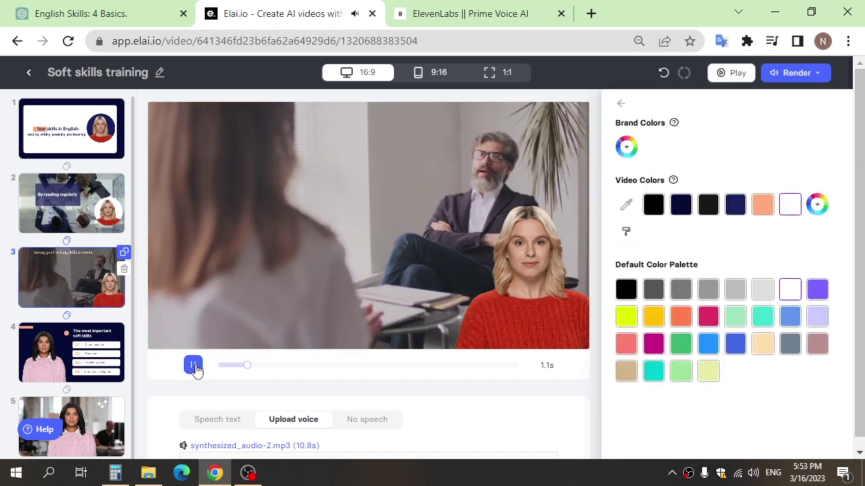
{"action": "left_click", "coordinate": [735, 204]}
{"action": "left_click", "coordinate": [621, 104]}
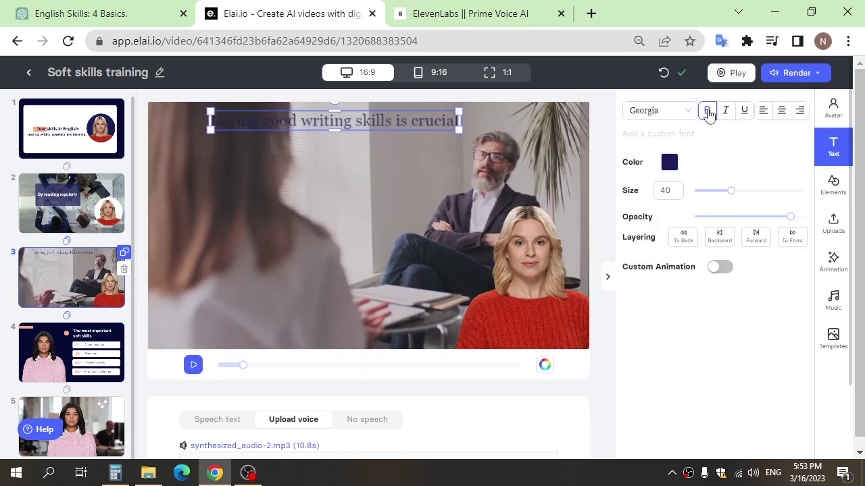
{"action": "left_click", "coordinate": [655, 138]}
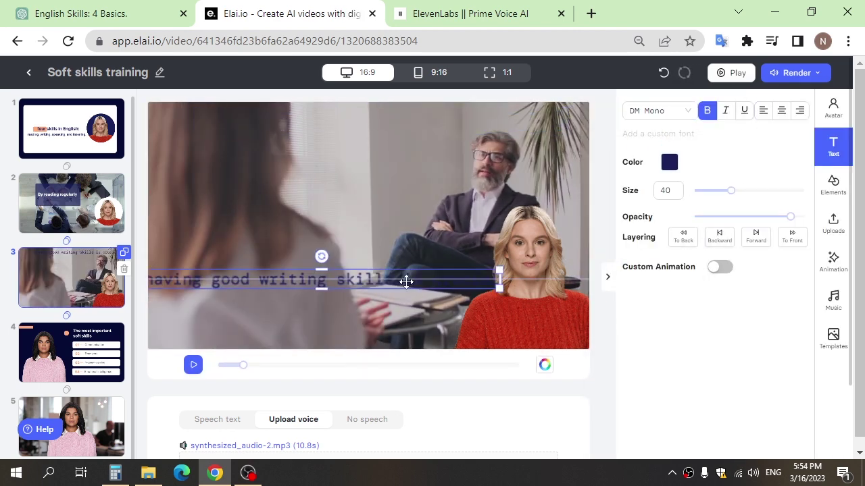
- Place the slide 3 text on two lines in the scene's lower left area, and play the slide
{"action": "left_click", "coordinate": [473, 280]}
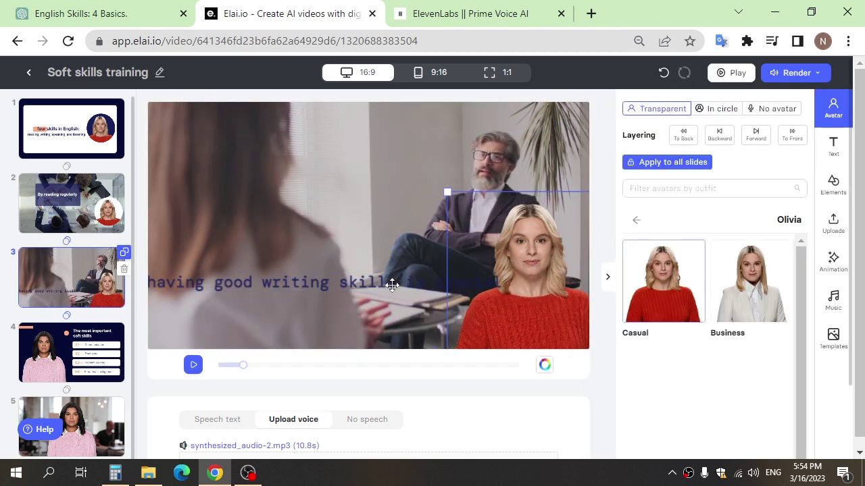
{"action": "left_click", "coordinate": [378, 282]}
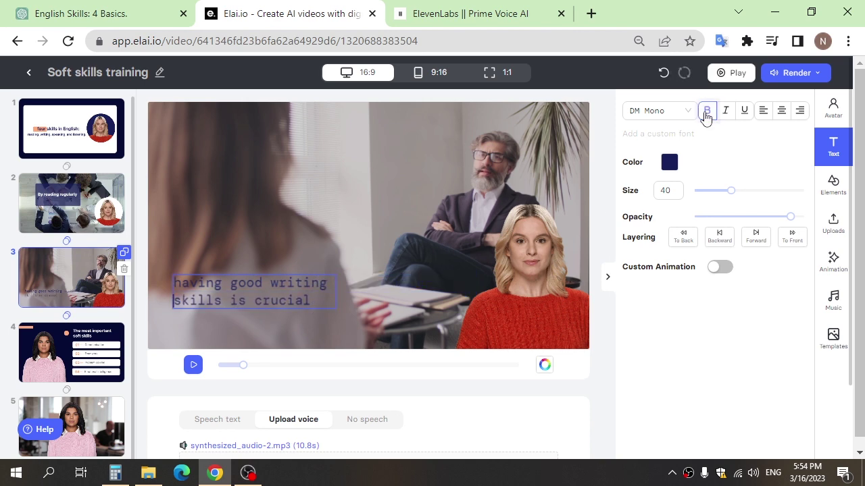
{"action": "left_click_drag", "start_coordinate": [293, 313], "coordinate": [344, 266]}
{"action": "key", "text": "ctrl+z"}
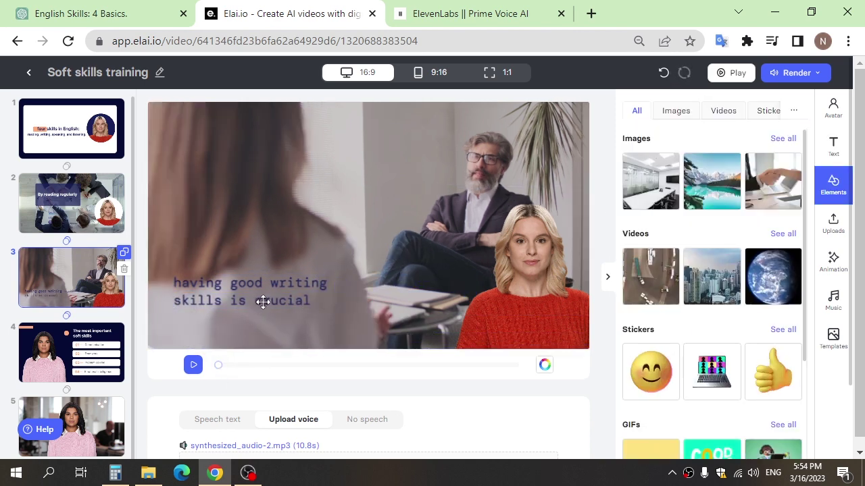
{"action": "left_click", "coordinate": [193, 364]}
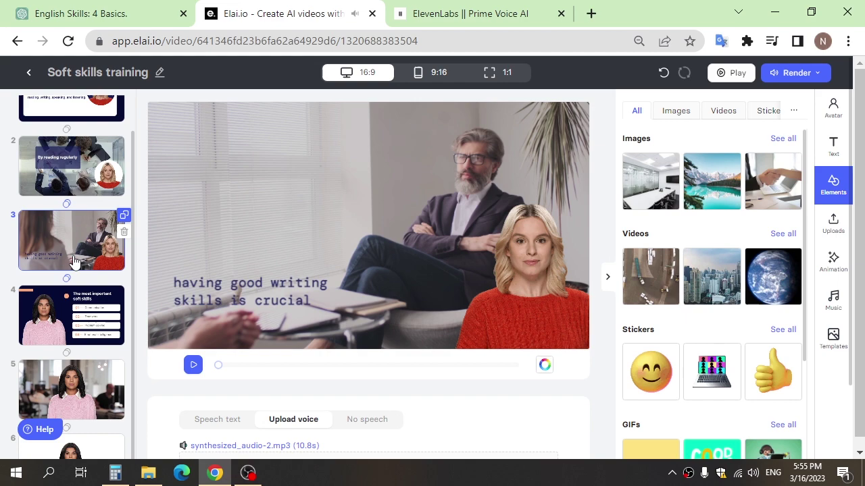
- Delete the Teamwork, Problem-solving and Emotional intelligence rows from slide 4, including their numbers, dashes and boxes
{"action": "left_click", "coordinate": [396, 306]}
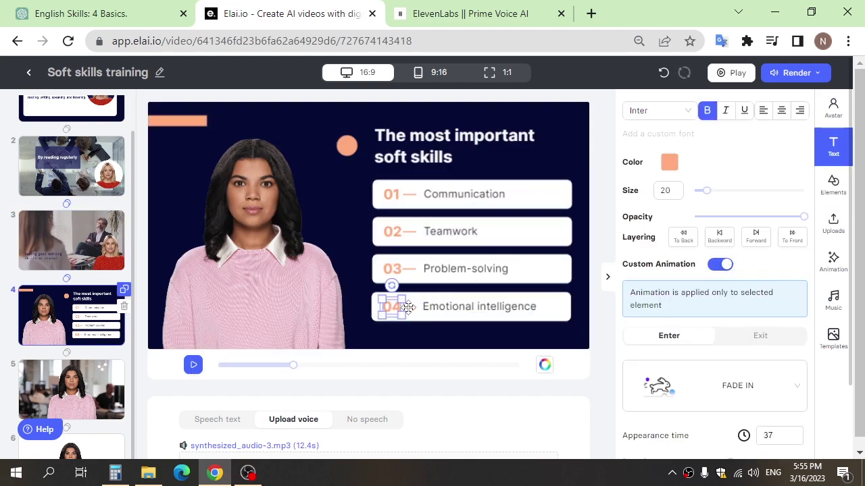
{"action": "key", "text": "BackSpace"}
{"action": "left_click", "coordinate": [479, 307]}
{"action": "key", "text": "BackSpace"}
{"action": "left_click", "coordinate": [408, 306]}
{"action": "key", "text": "BackSpace"}
{"action": "left_click", "coordinate": [440, 305]}
{"action": "key", "text": "BackSpace"}
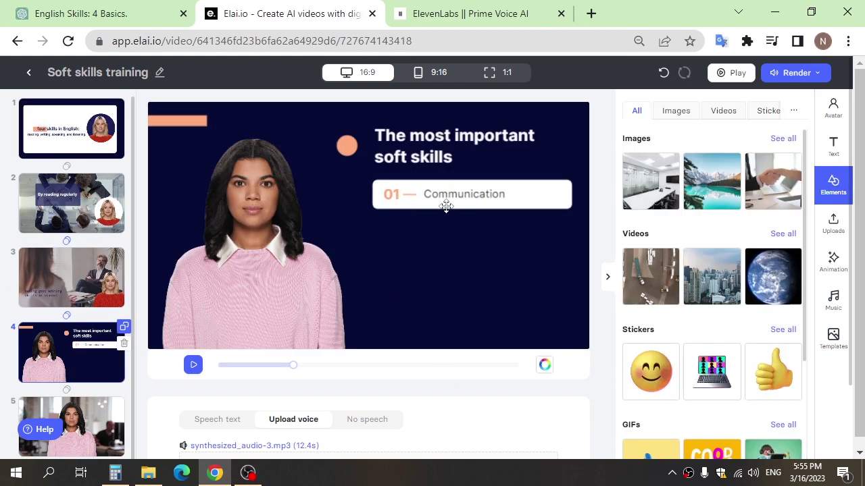
- Replace "Communication" on slide 4 with "speaking", make it bold and larger, and play the slide
{"action": "left_click", "coordinate": [464, 195]}
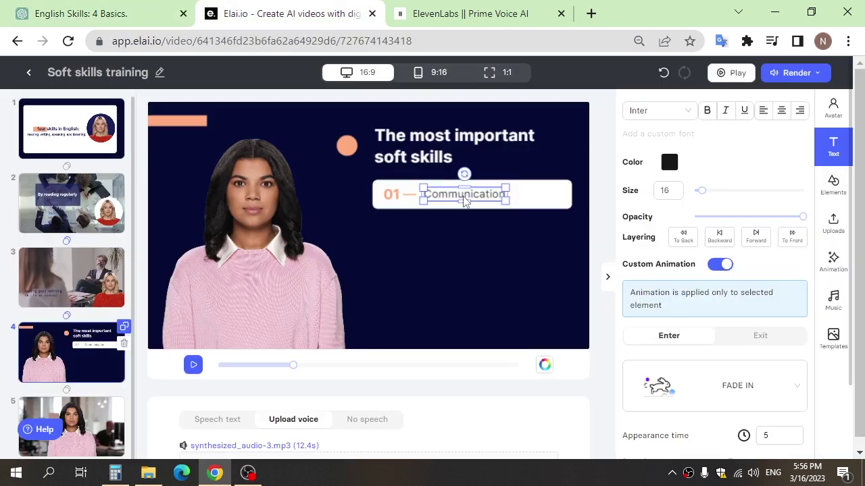
{"action": "left_click", "coordinate": [193, 365]}
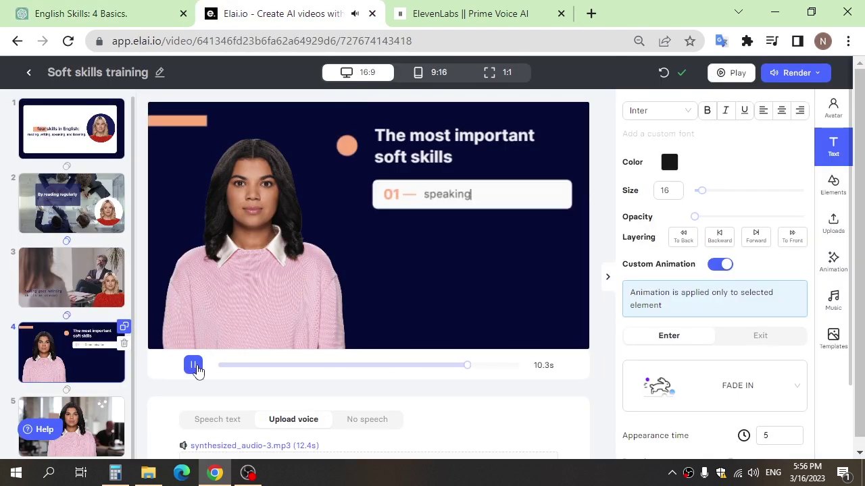
{"action": "left_click", "coordinate": [193, 364]}
{"action": "left_click", "coordinate": [468, 287]}
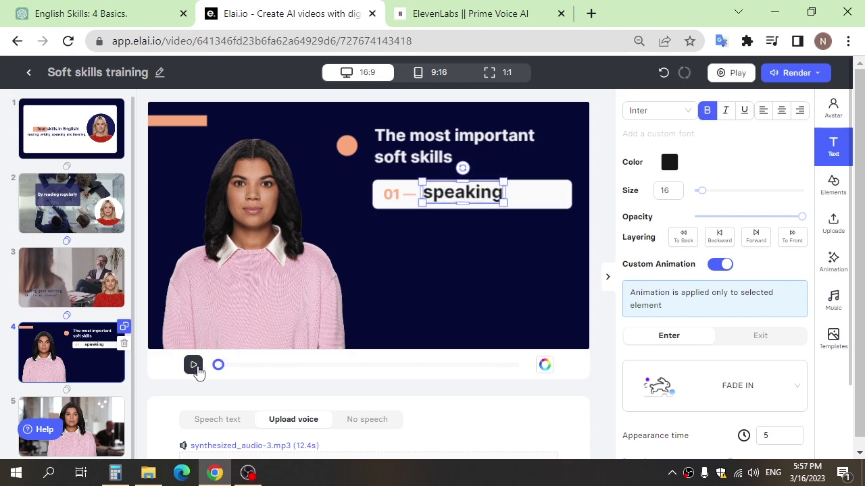
{"action": "left_click", "coordinate": [193, 365]}
{"action": "left_click", "coordinate": [193, 365]}
- Preview slide 5, and change the avatars of slides 4 and 5 to the Casual version of Olivia
{"action": "scroll", "coordinate": [71, 364], "scroll_direction": "down", "scroll_amount": 1}
{"action": "left_click", "coordinate": [71, 389]}
{"action": "left_click", "coordinate": [196, 368]}
{"action": "left_click", "coordinate": [71, 315]}
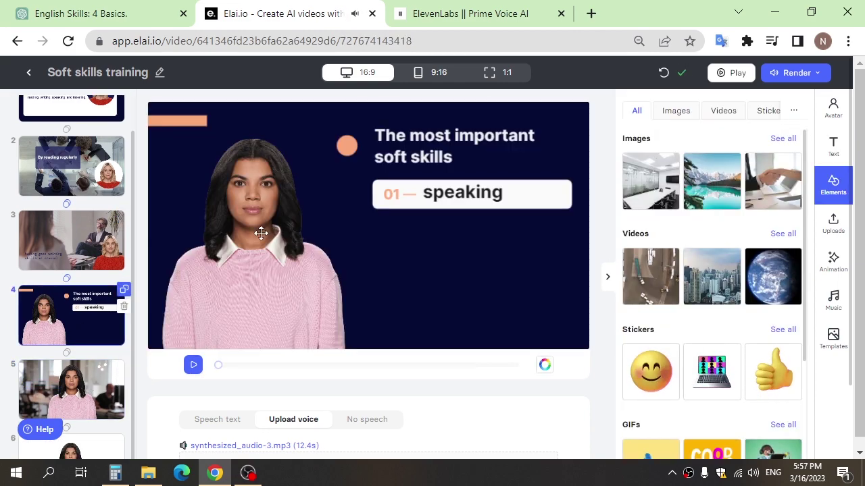
{"action": "left_click", "coordinate": [261, 233]}
{"action": "left_click", "coordinate": [95, 386]}
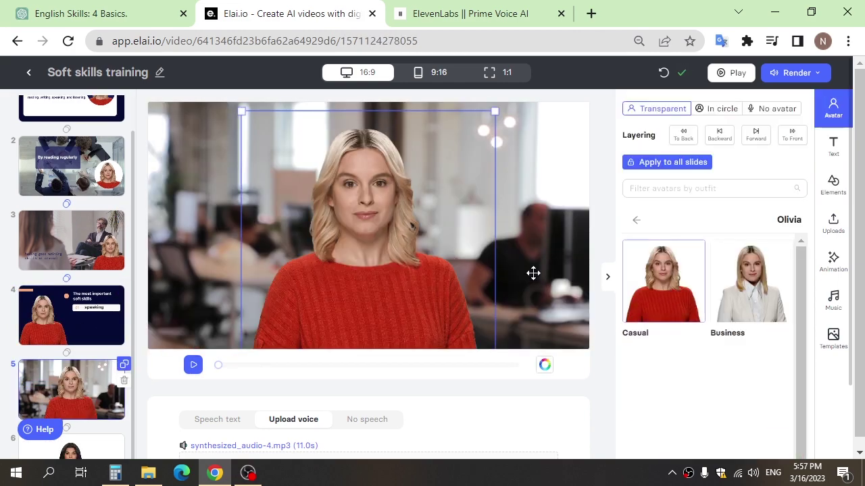
- Play slide 5 and search the stock images for "listening"
{"action": "left_click", "coordinate": [533, 273]}
{"action": "left_click", "coordinate": [193, 365]}
{"action": "left_click", "coordinate": [193, 365]}
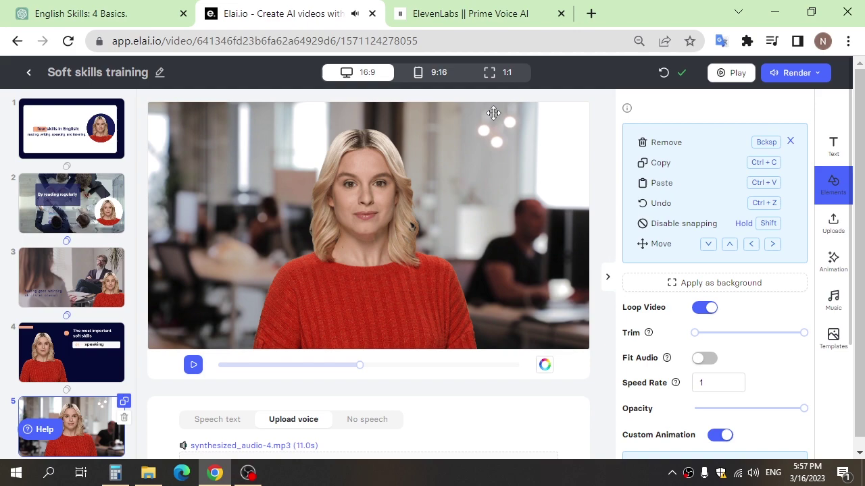
{"action": "left_click", "coordinate": [493, 113]}
{"action": "left_click", "coordinate": [833, 186]}
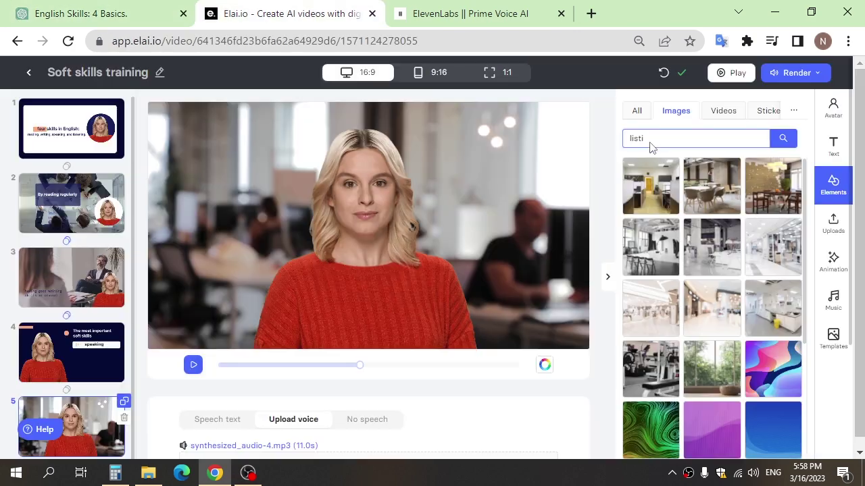
{"action": "type", "text": "ng"}
- Shrink slide 5's avatar and move it to the lower right corner of the scene
{"action": "left_click", "coordinate": [356, 215]}
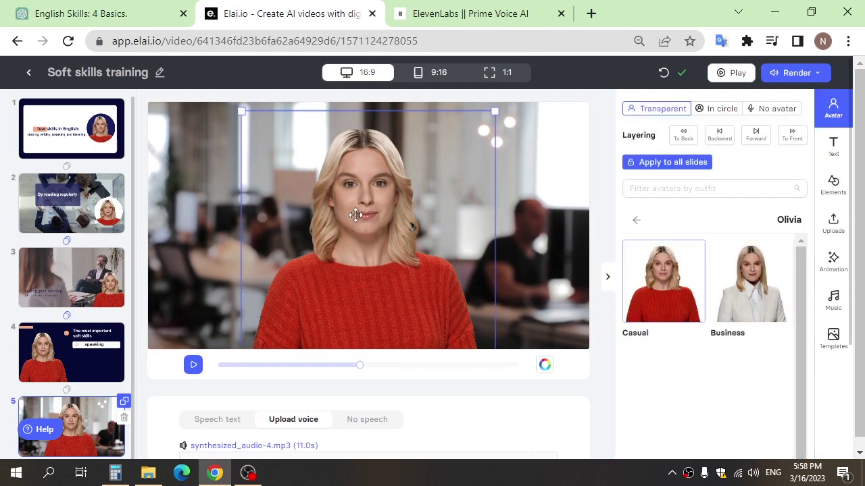
{"action": "left_click_drag", "start_coordinate": [355, 215], "coordinate": [435, 214]}
{"action": "left_click_drag", "start_coordinate": [320, 110], "coordinate": [412, 185]}
{"action": "left_click_drag", "start_coordinate": [487, 241], "coordinate": [515, 251]}
- Add the stock image of the man cupping his ear to slide 5, apply it as background, and play the slide
{"action": "left_click", "coordinate": [833, 186]}
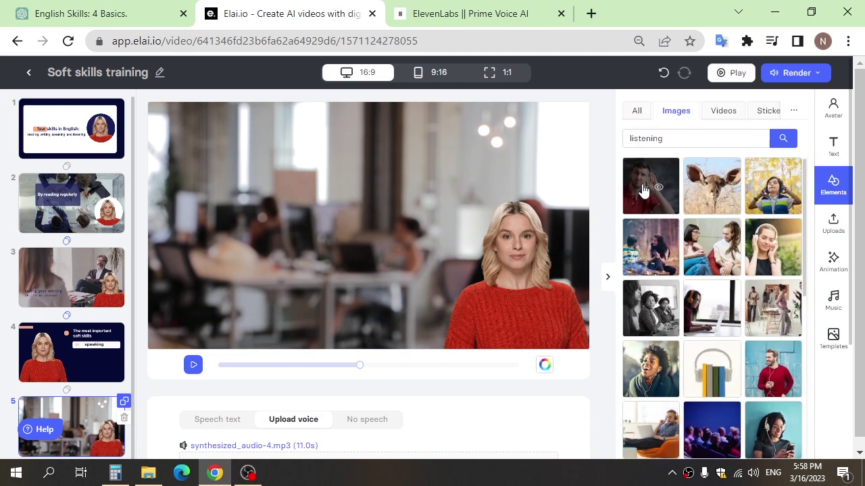
{"action": "left_click", "coordinate": [644, 191]}
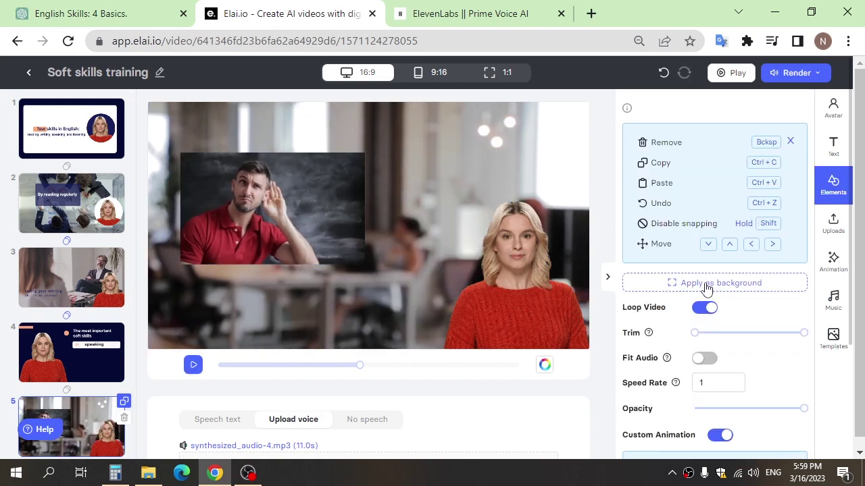
{"action": "left_click", "coordinate": [270, 226]}
{"action": "left_click", "coordinate": [716, 311]}
{"action": "left_click", "coordinate": [233, 364]}
{"action": "left_click", "coordinate": [193, 364]}
- Change slide 6's avatar to the Casual version of Olivia and apply the blurred shopping mall stock image as its background
{"action": "scroll", "coordinate": [74, 280], "scroll_direction": "down", "scroll_amount": 2}
{"action": "left_click", "coordinate": [71, 439]}
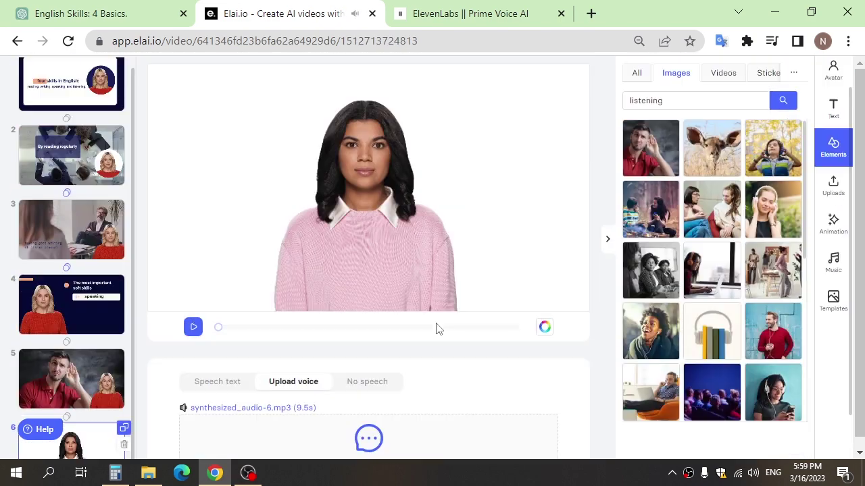
{"action": "left_click", "coordinate": [836, 185]}
{"action": "key", "text": "Return"}
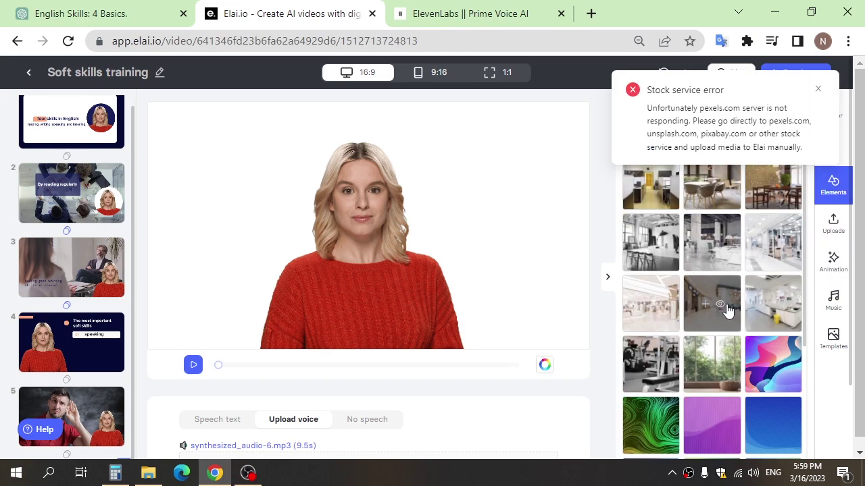
{"action": "left_click", "coordinate": [725, 309]}
{"action": "left_click", "coordinate": [721, 310]}
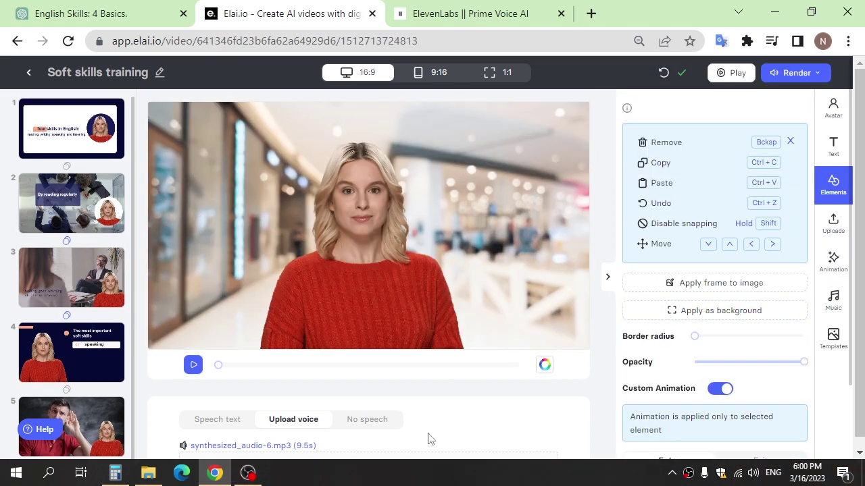
- Play the whole video to preview all slides with the background music
{"action": "left_click", "coordinate": [736, 74]}
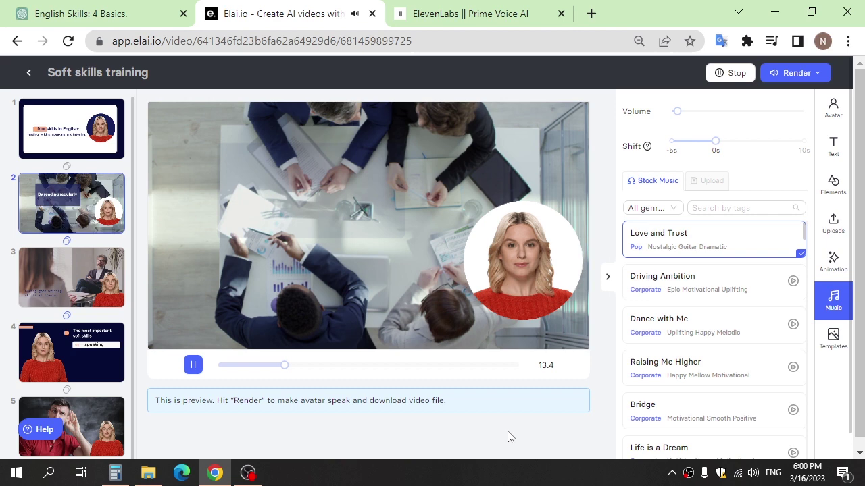
{"action": "left_click", "coordinate": [194, 365]}
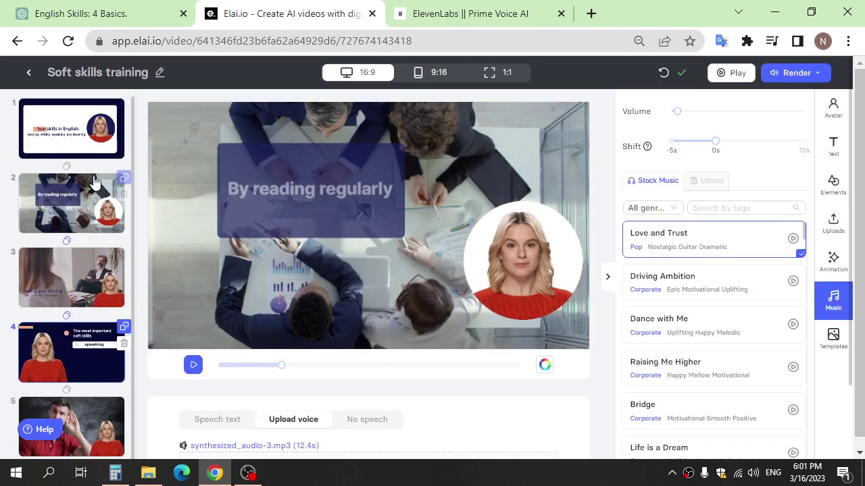
{"action": "left_click", "coordinate": [733, 76]}
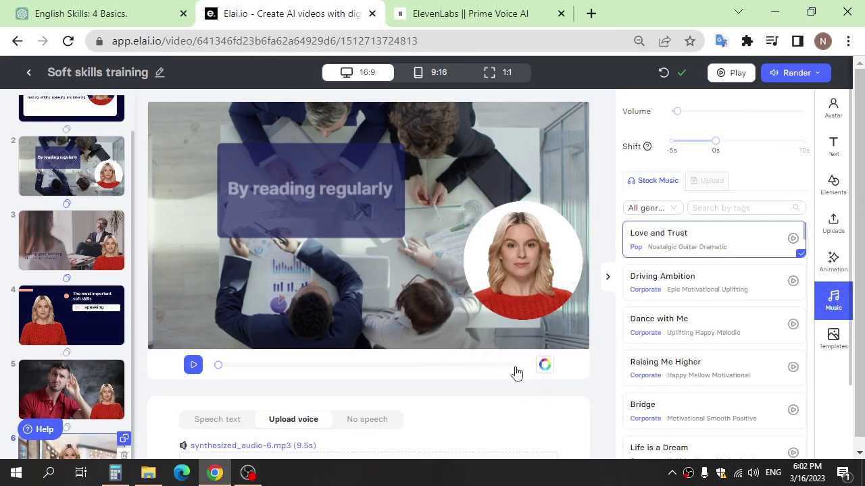
- Start rendering the video at 1080p with subtitles turned off
{"action": "left_click", "coordinate": [793, 76]}
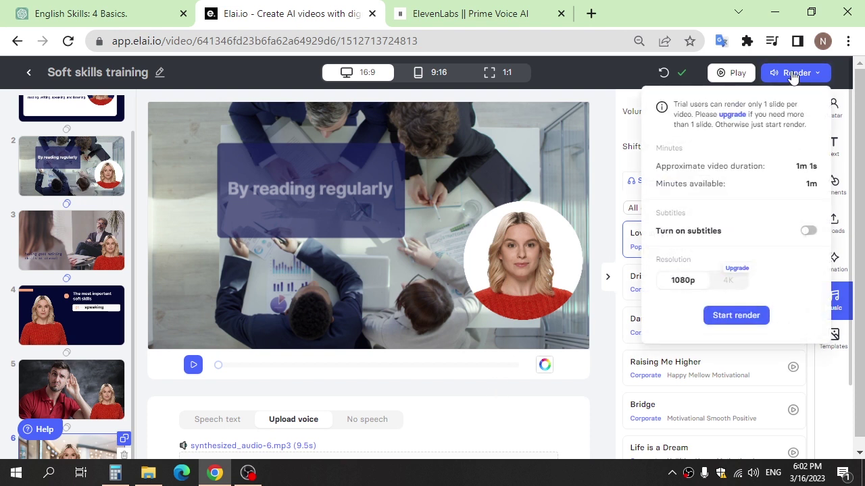
{"action": "left_click", "coordinate": [735, 316]}
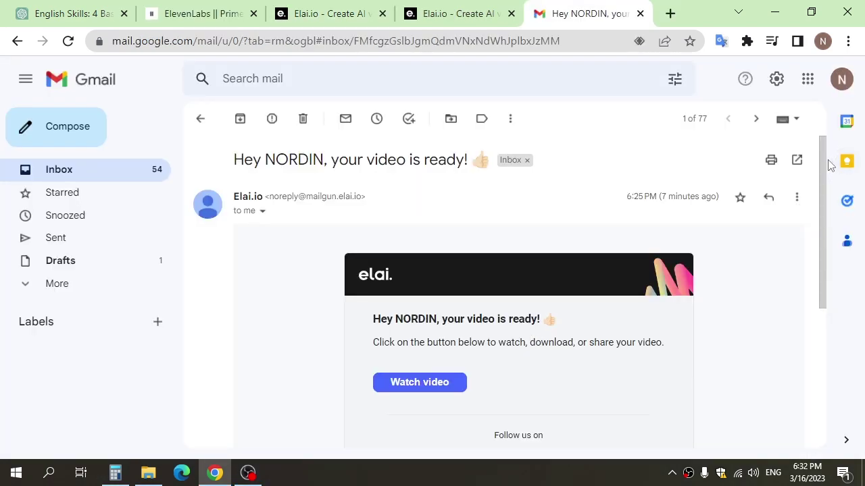
- Find the watch link in the Elai.io video-ready email in Gmail
{"action": "scroll", "coordinate": [821, 186], "scroll_direction": "down", "scroll_amount": 2}
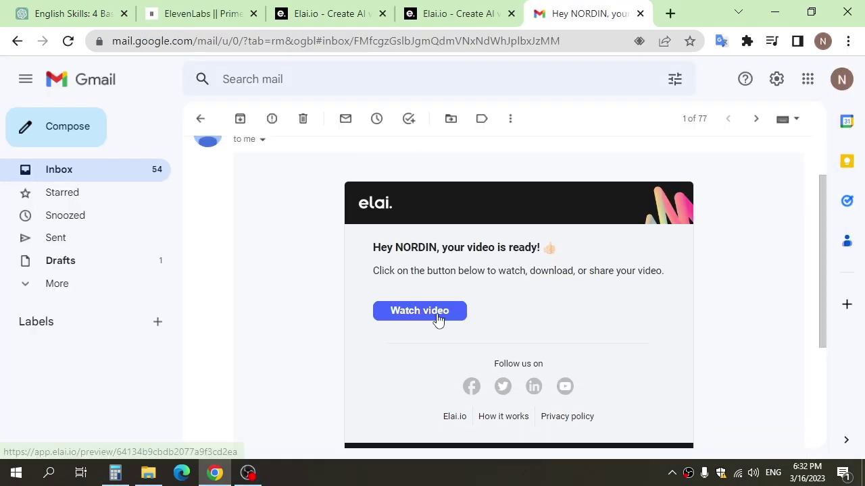